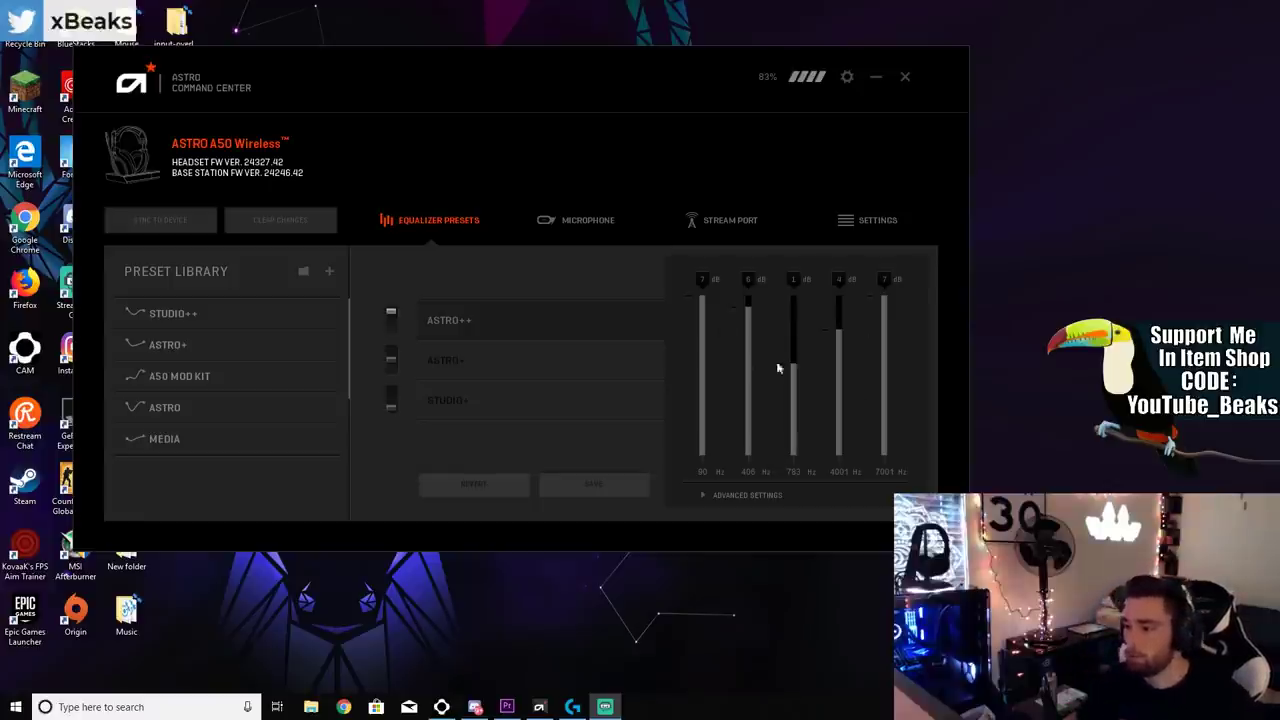
Review the A50 headset's equalizer presets, general settings, stream port levels and microphone settings, ending on the equalizer presets
{"action": "left_click", "coordinate": [513, 349]}
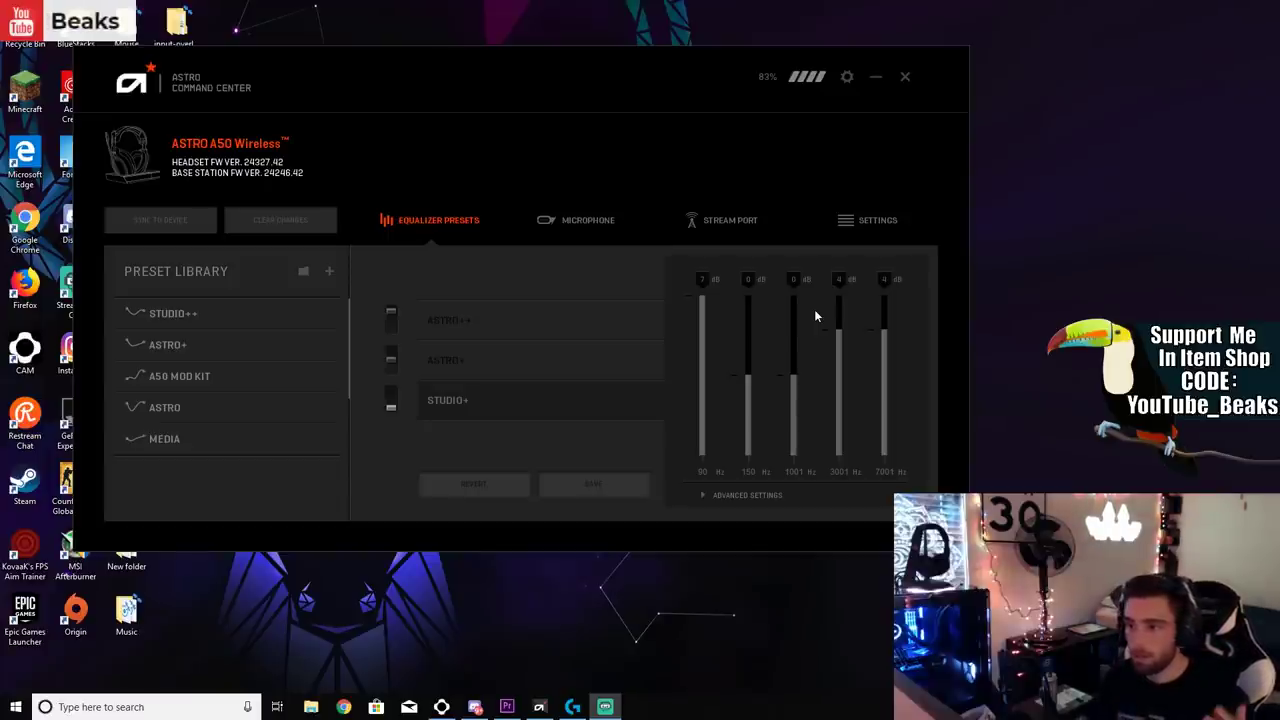
{"action": "left_click", "coordinate": [857, 219]}
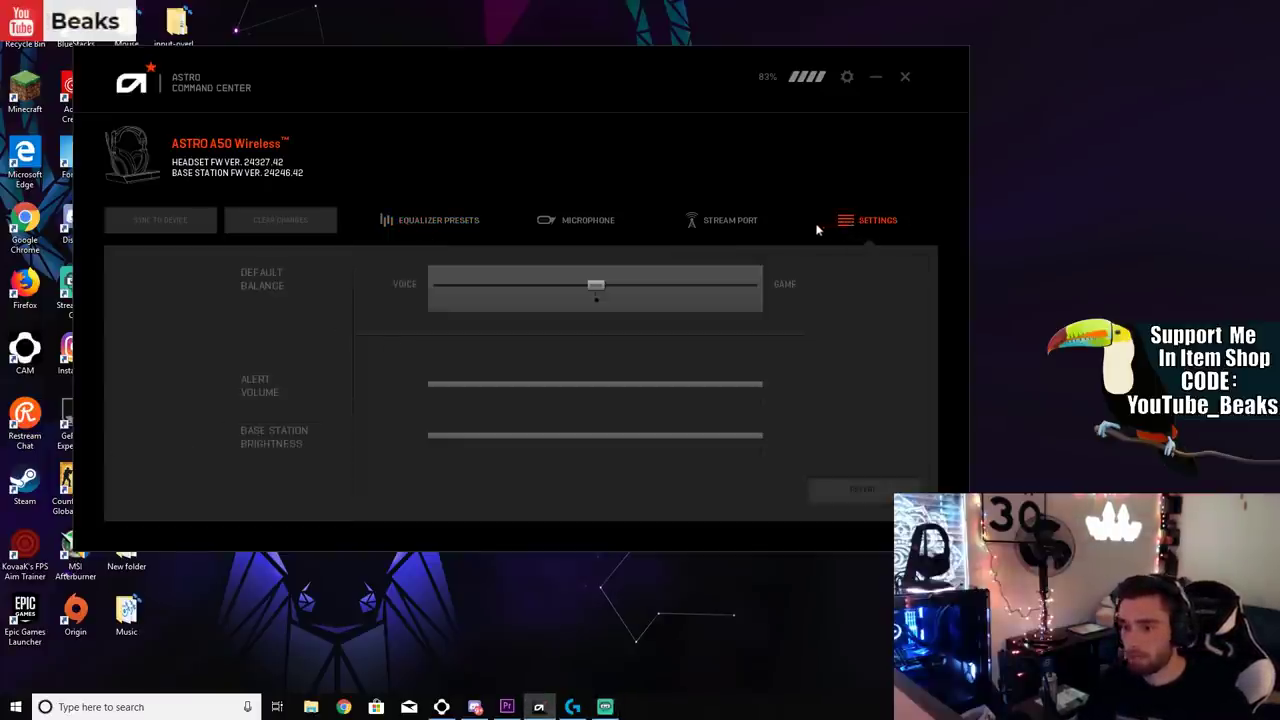
{"action": "left_click", "coordinate": [707, 224]}
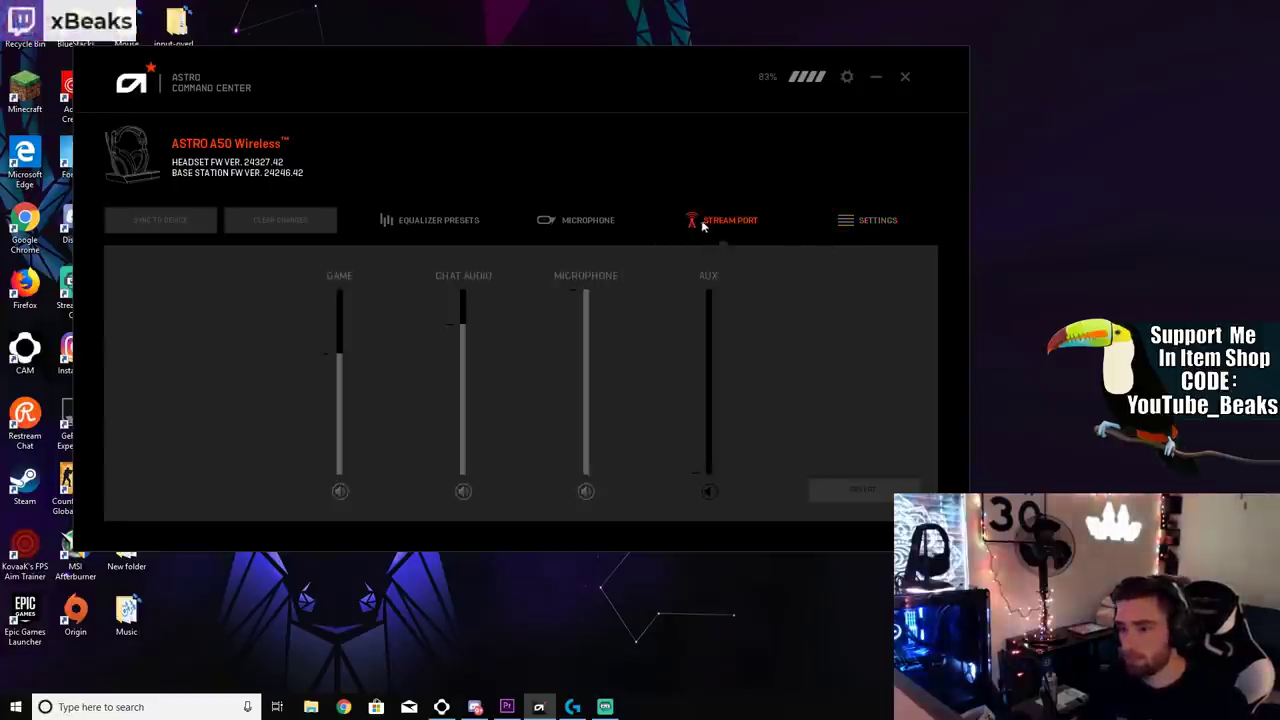
{"action": "left_click", "coordinate": [590, 231]}
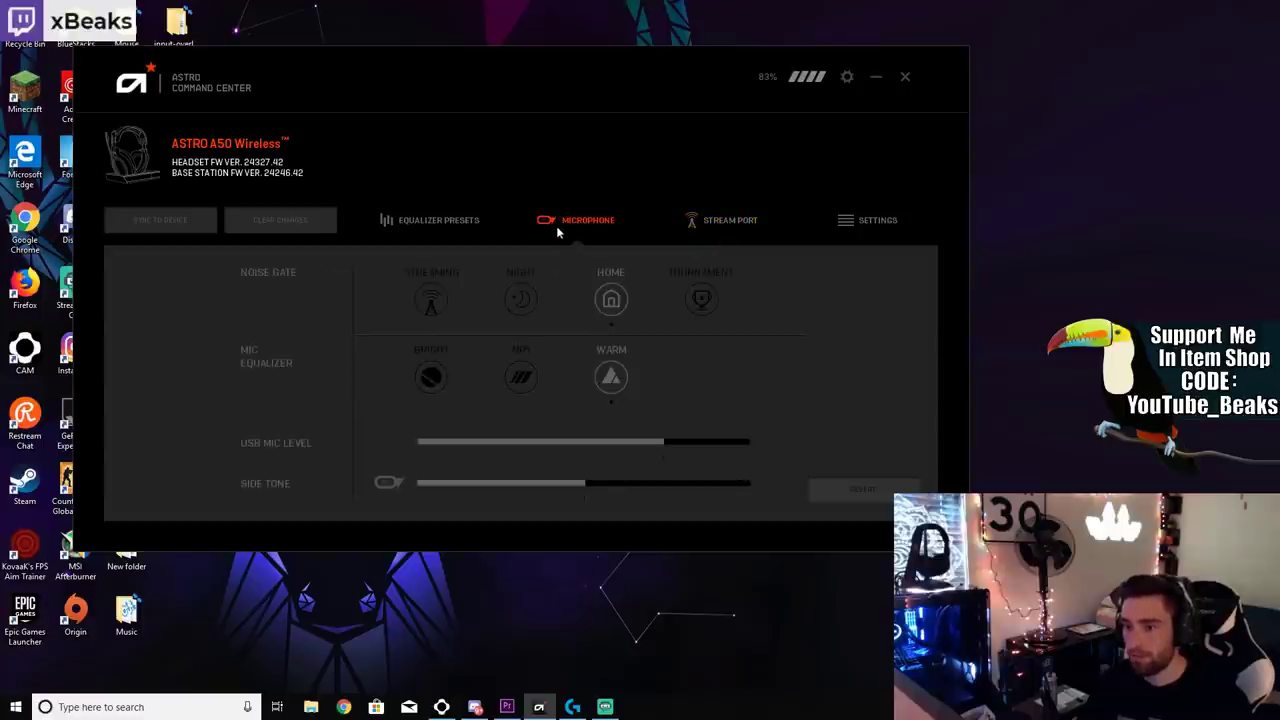
{"action": "left_click", "coordinate": [413, 221]}
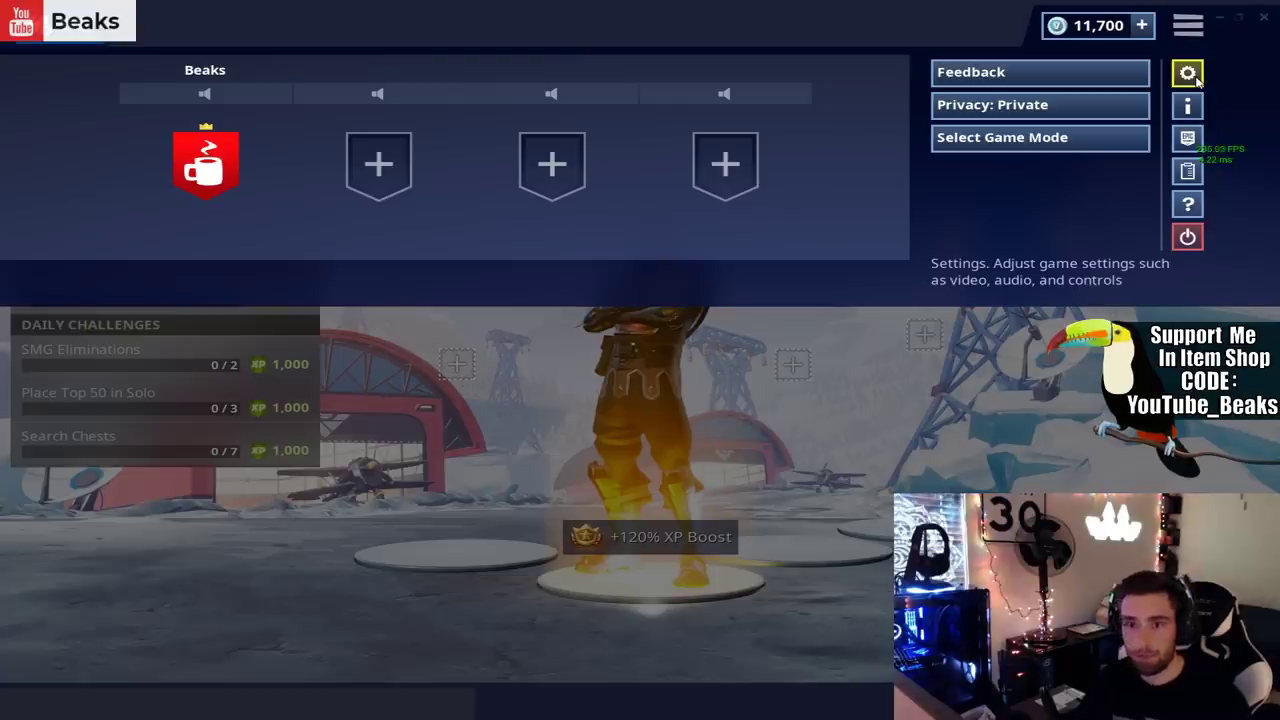
Switch to Fortnite, open the game's settings and examine the video options, including window mode, resolution and frame rate limit
{"action": "left_click", "coordinate": [1190, 76]}
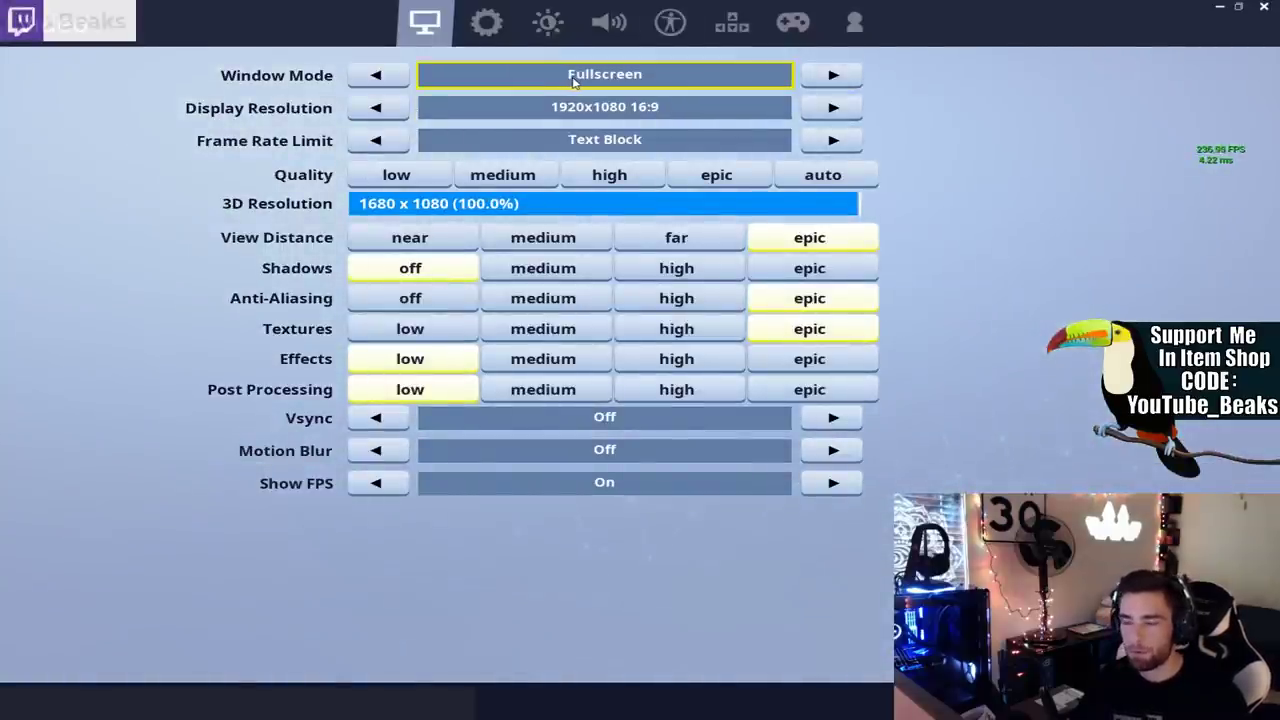
{"action": "mouse_move", "coordinate": [573, 86]}
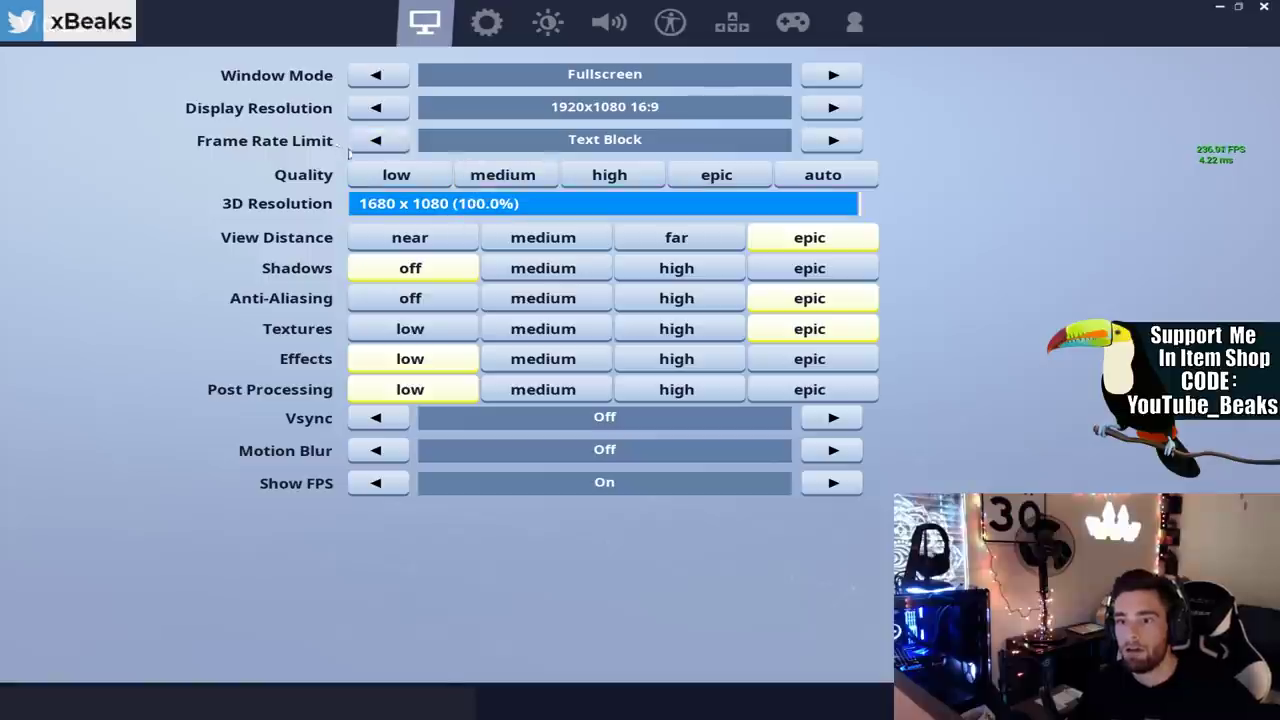
{"action": "mouse_move", "coordinate": [514, 131]}
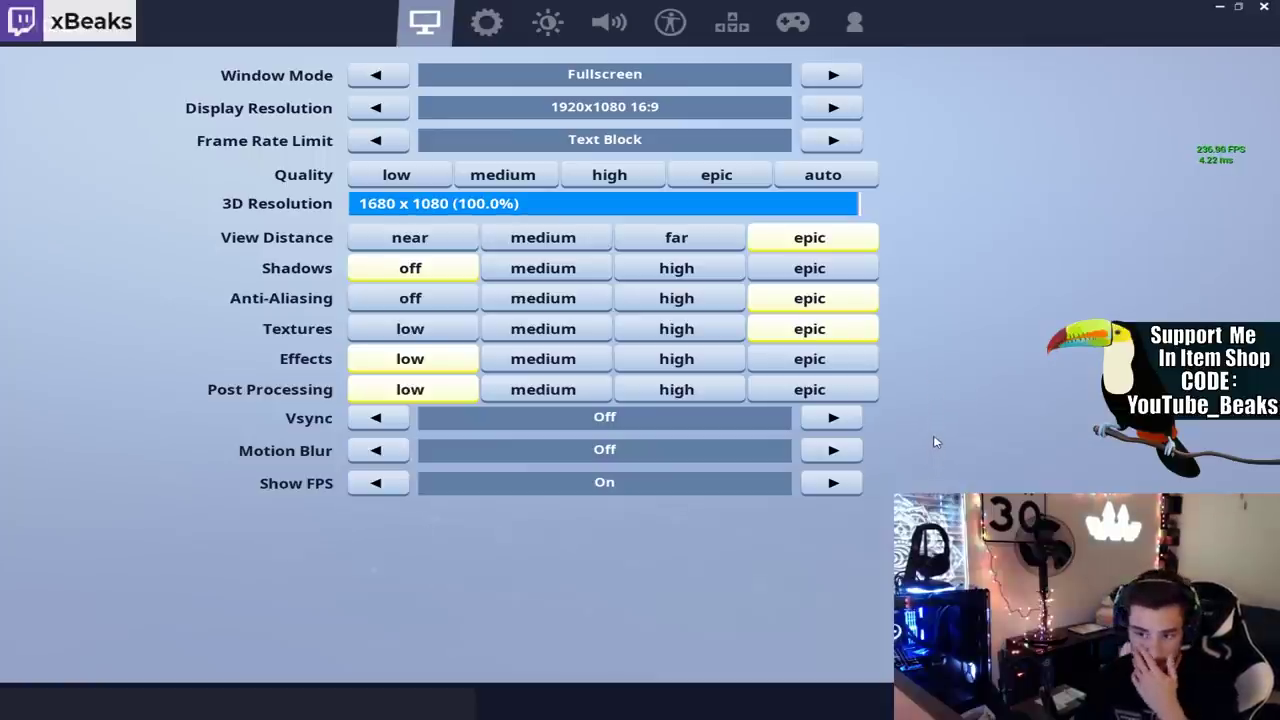
Examine the game settings for region, mouse and controller sensitivity, aircraft controls, and camera and display
{"action": "left_click", "coordinate": [486, 22]}
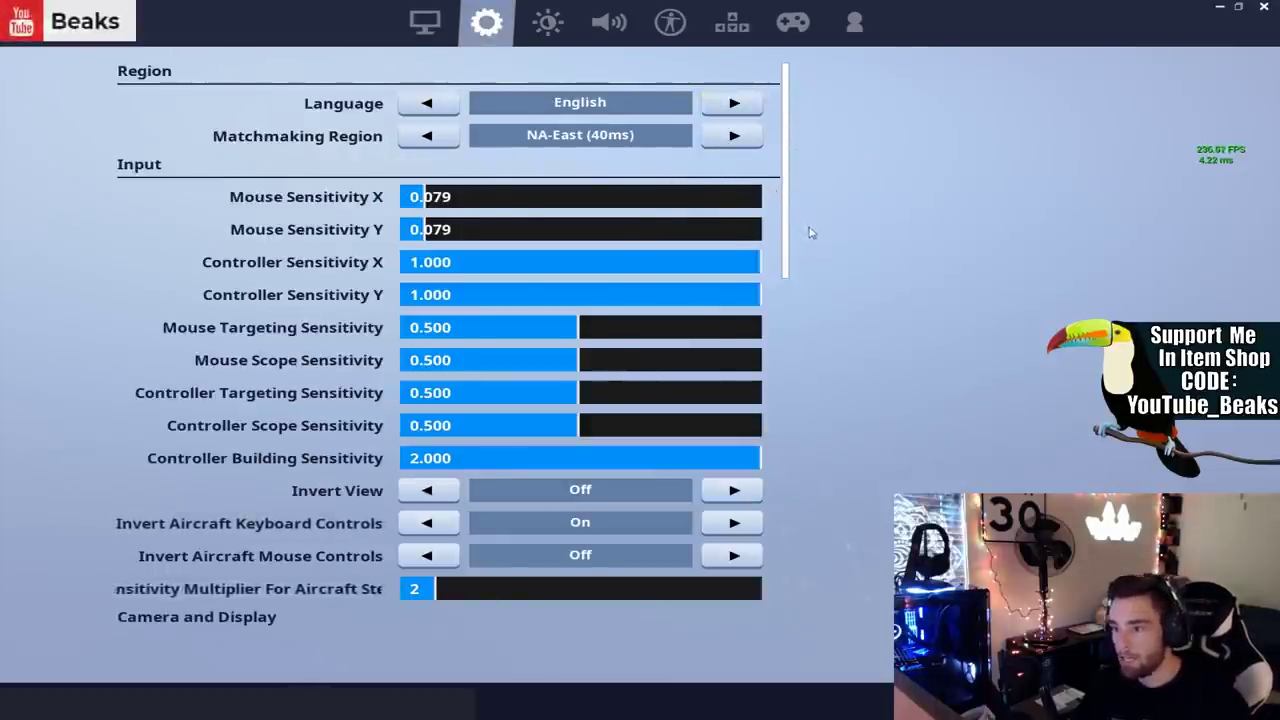
{"action": "scroll", "coordinate": [775, 244], "scroll_direction": "down", "scroll_amount": 1}
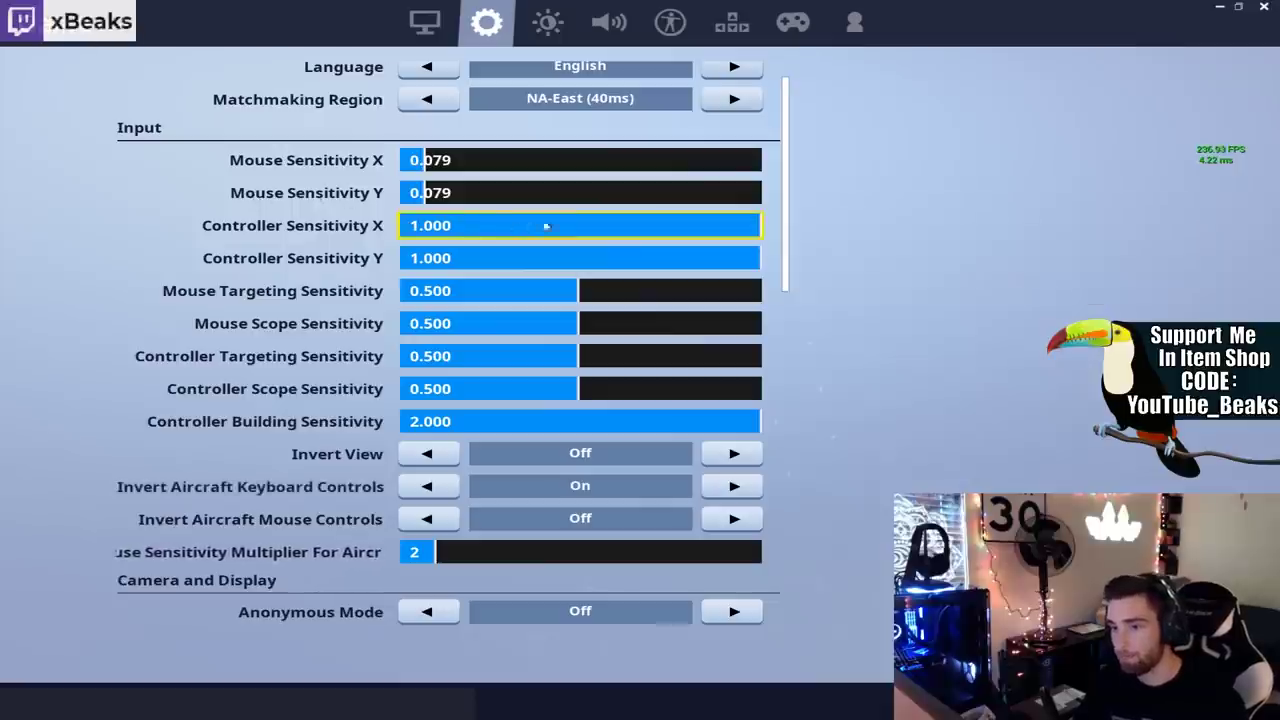
{"action": "scroll", "coordinate": [450, 238], "scroll_direction": "down", "scroll_amount": 1}
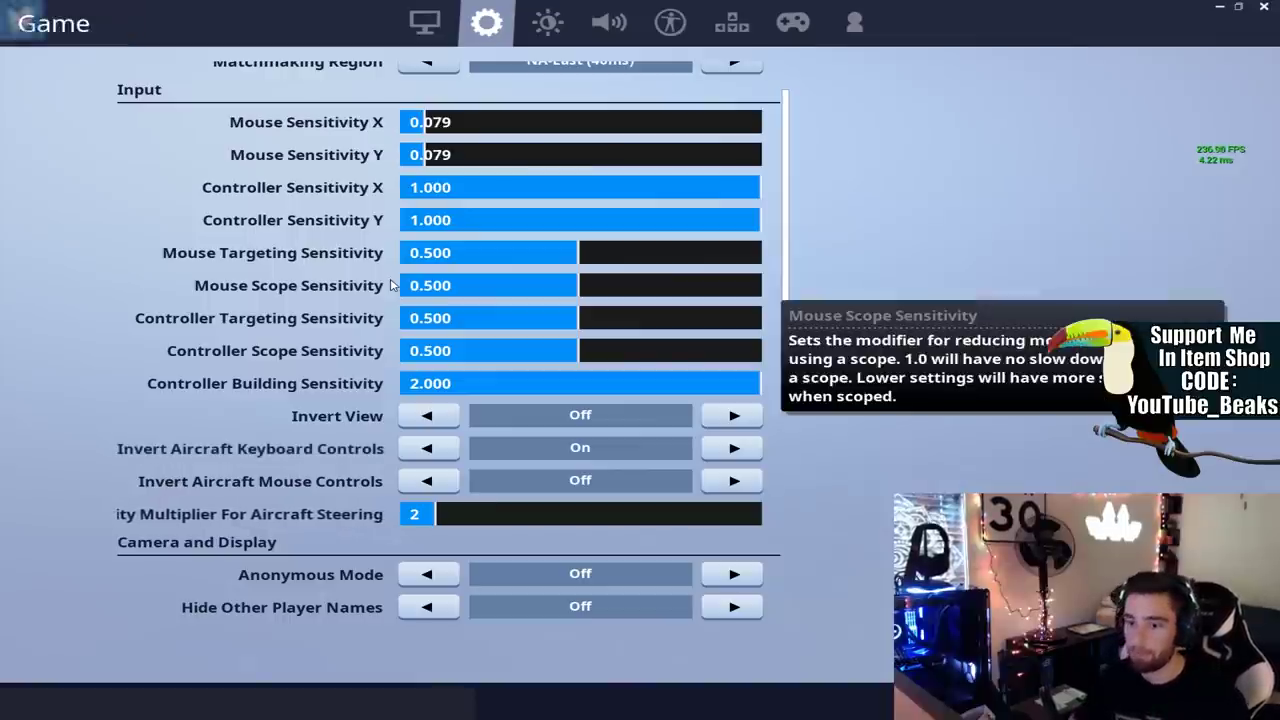
{"action": "scroll", "coordinate": [245, 317], "scroll_direction": "down", "scroll_amount": 1}
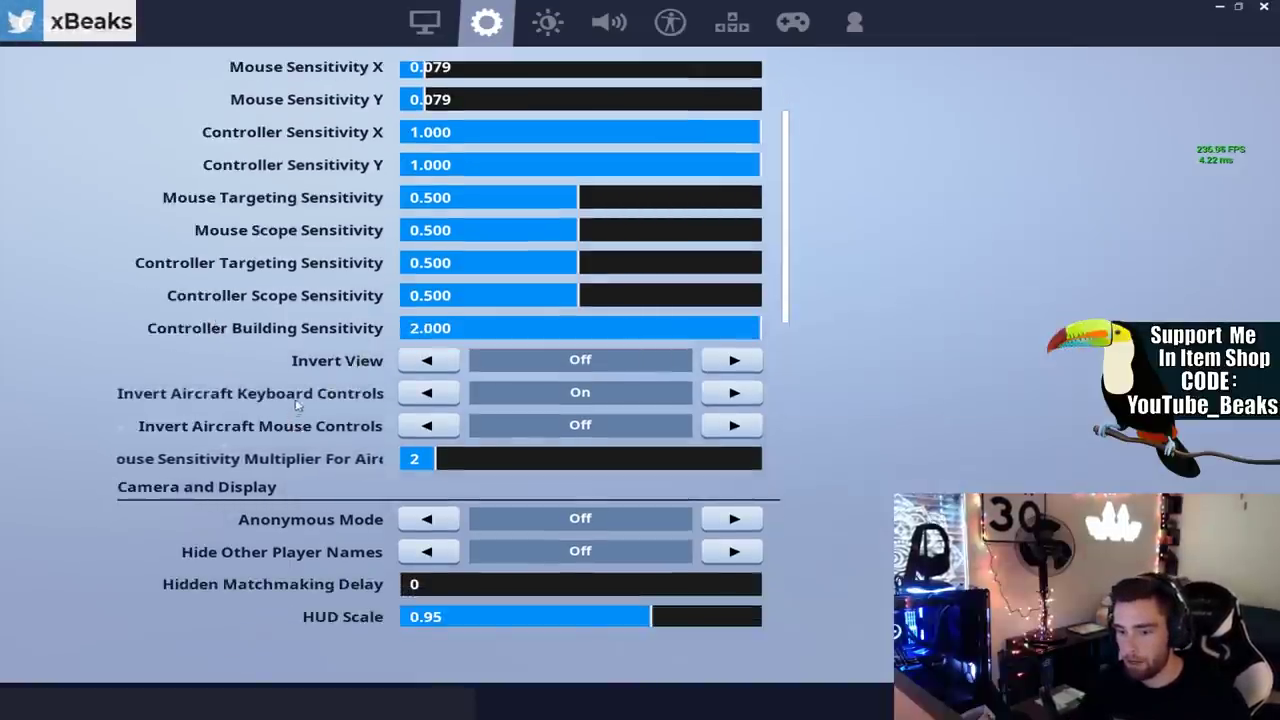
{"action": "scroll", "coordinate": [413, 347], "scroll_direction": "down", "scroll_amount": 1}
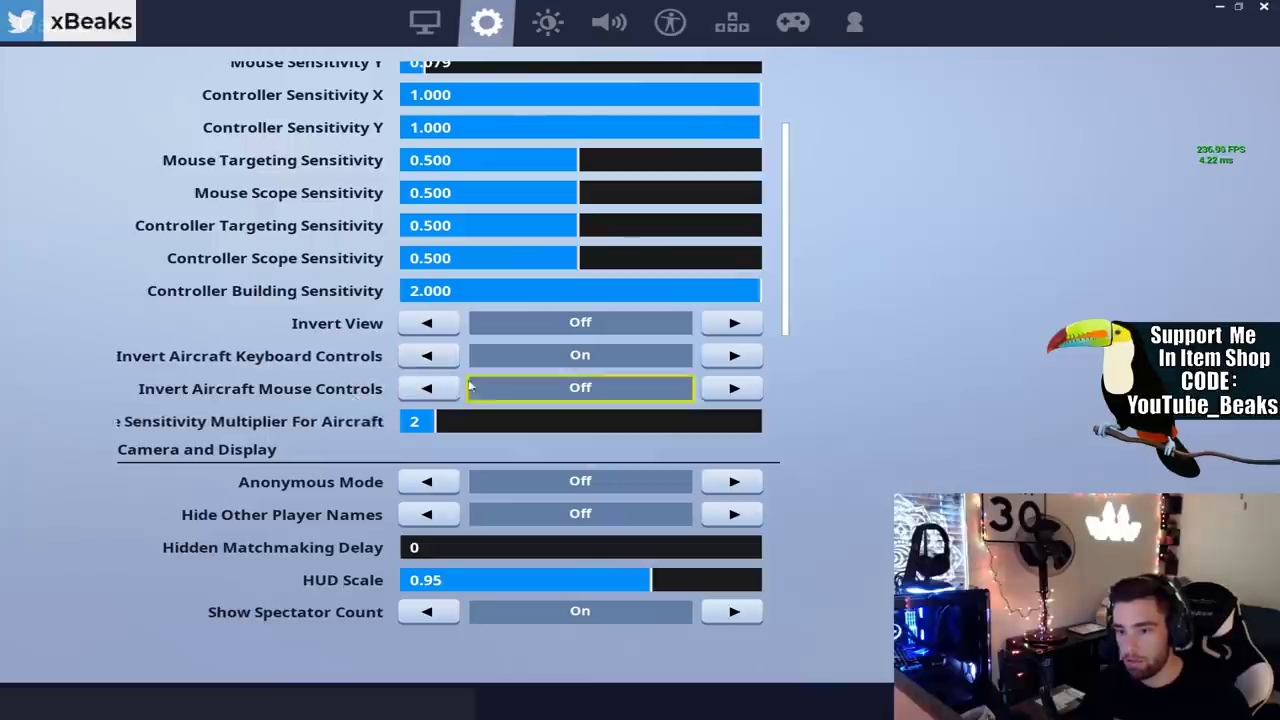
{"action": "scroll", "coordinate": [515, 390], "scroll_direction": "down", "scroll_amount": 2}
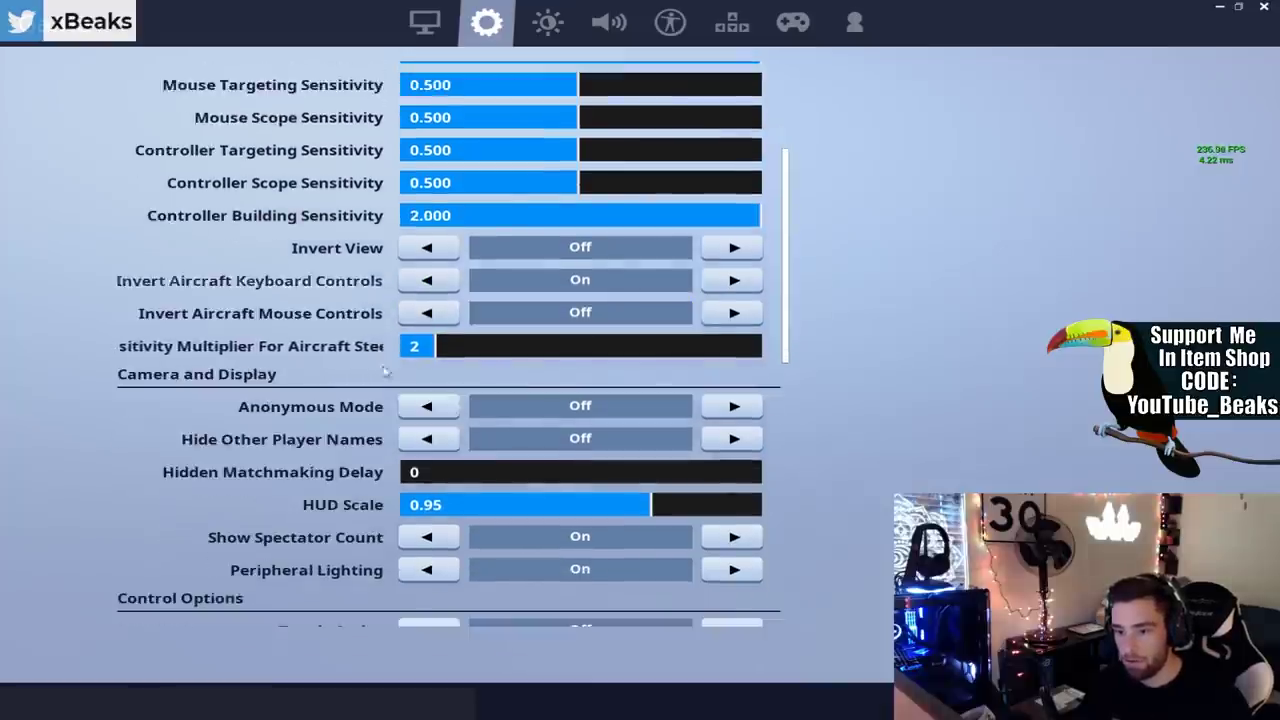
{"action": "scroll", "coordinate": [456, 341], "scroll_direction": "down", "scroll_amount": 1}
{"action": "scroll", "coordinate": [480, 365], "scroll_direction": "down", "scroll_amount": 2}
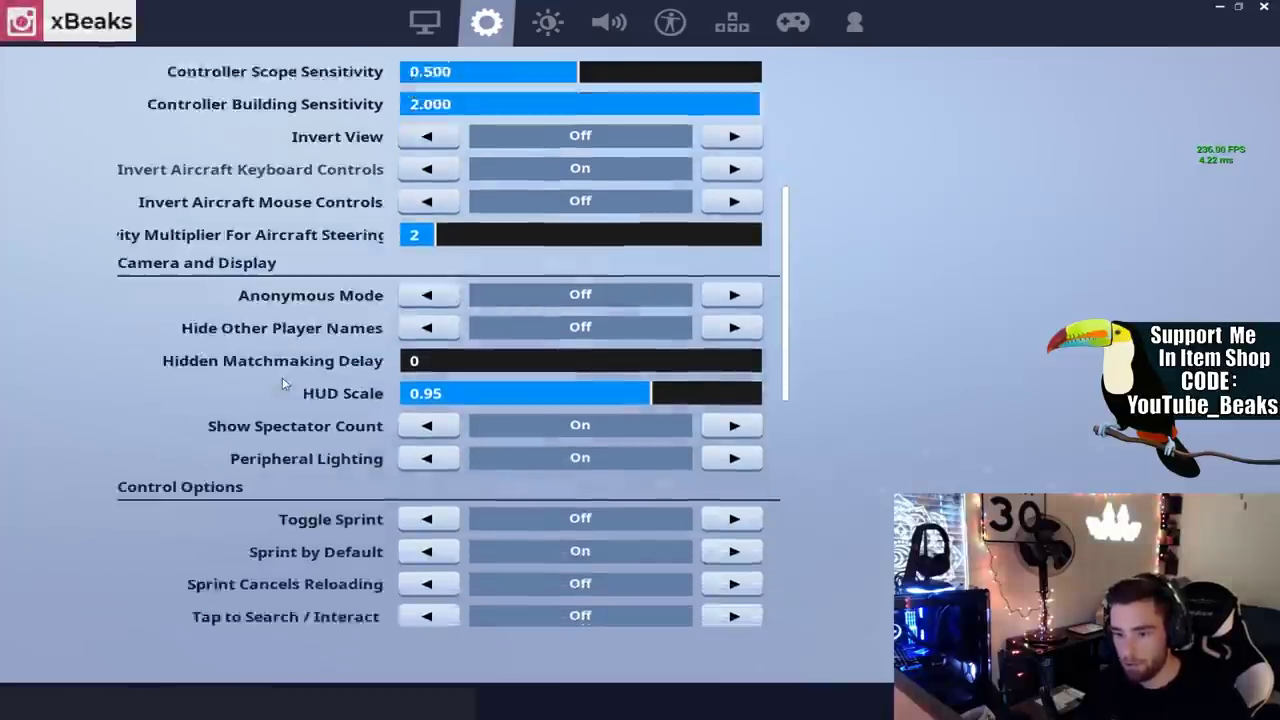
{"action": "scroll", "coordinate": [420, 385], "scroll_direction": "down", "scroll_amount": 1}
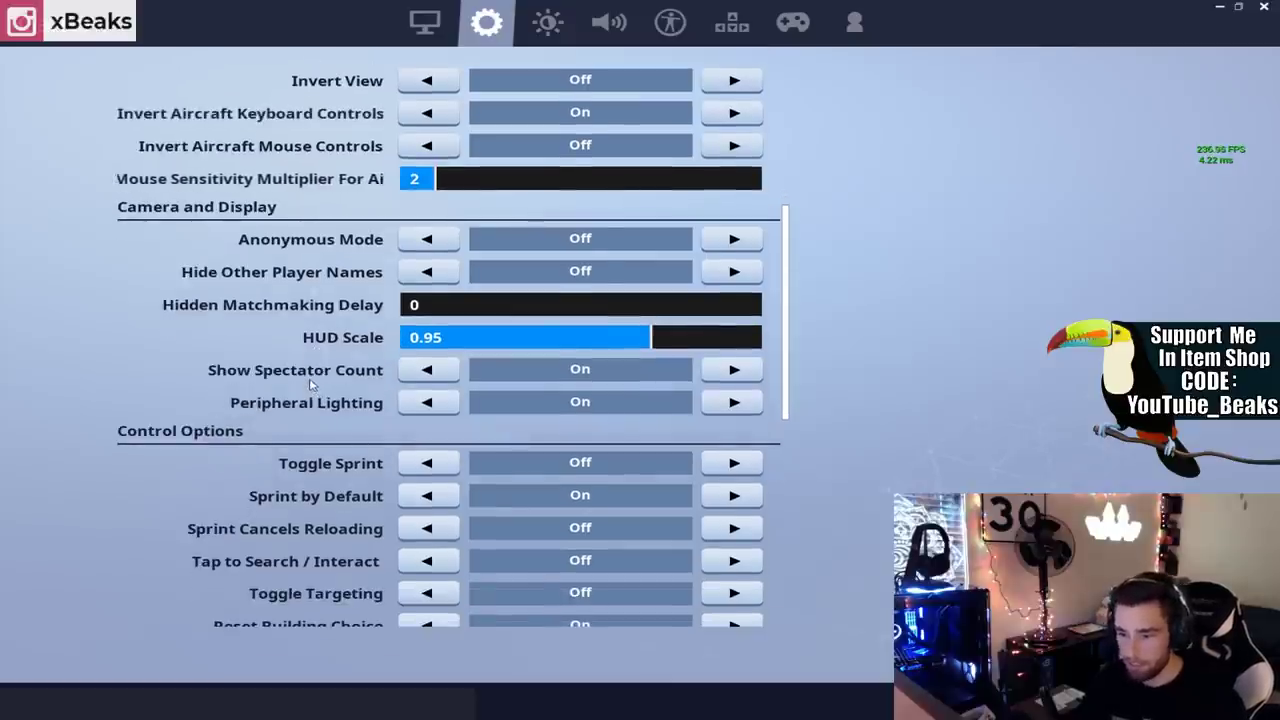
Examine the remaining game settings, from the sprint, aim assist and building control options through feedback and replays
{"action": "scroll", "coordinate": [314, 398], "scroll_direction": "down", "scroll_amount": 1}
{"action": "scroll", "coordinate": [314, 398], "scroll_direction": "down", "scroll_amount": 1}
{"action": "scroll", "coordinate": [330, 372], "scroll_direction": "down", "scroll_amount": 1}
{"action": "scroll", "coordinate": [614, 309], "scroll_direction": "down", "scroll_amount": 1}
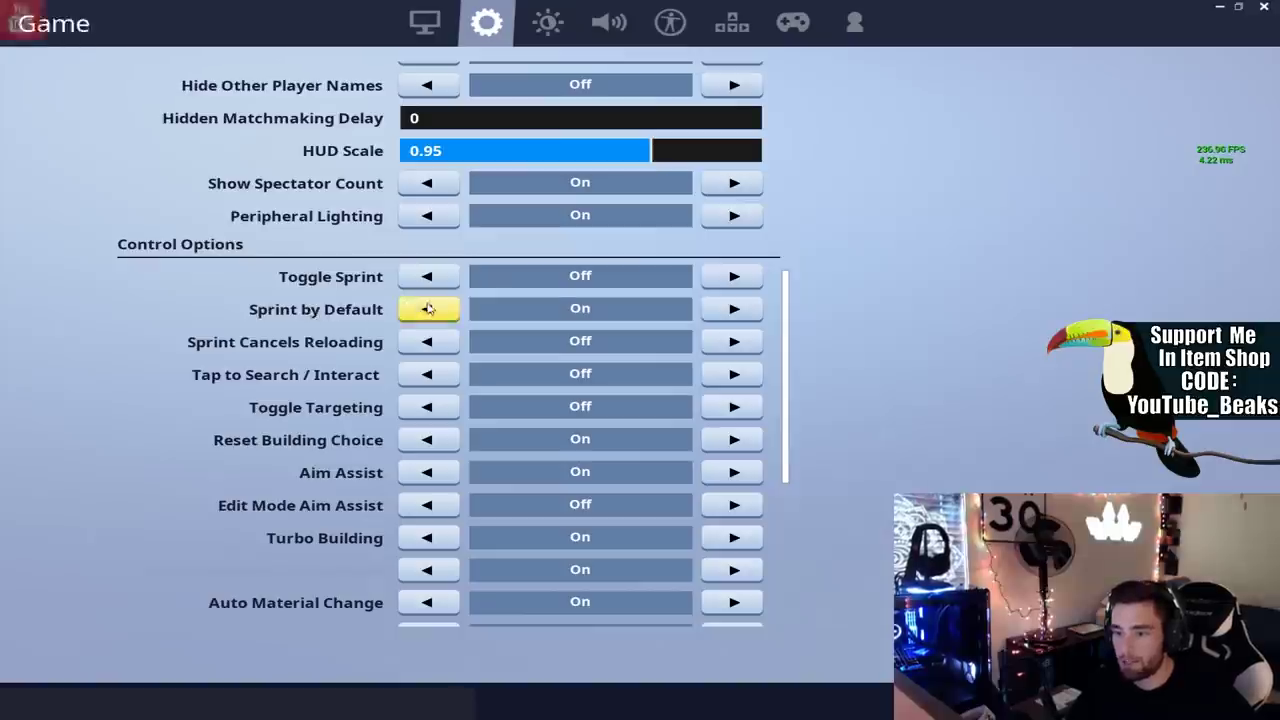
{"action": "scroll", "coordinate": [370, 315], "scroll_direction": "down", "scroll_amount": 1}
{"action": "scroll", "coordinate": [360, 310], "scroll_direction": "down", "scroll_amount": 1}
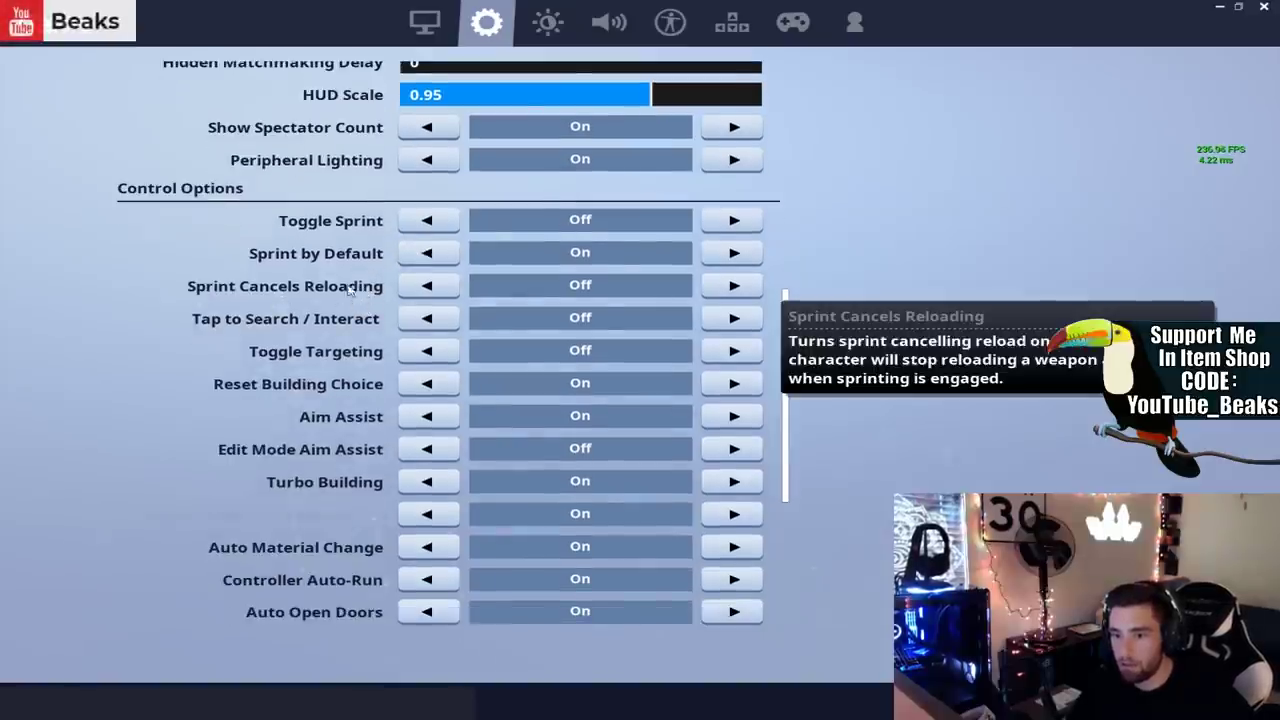
{"action": "scroll", "coordinate": [310, 300], "scroll_direction": "down", "scroll_amount": 1}
{"action": "scroll", "coordinate": [326, 295], "scroll_direction": "down", "scroll_amount": 1}
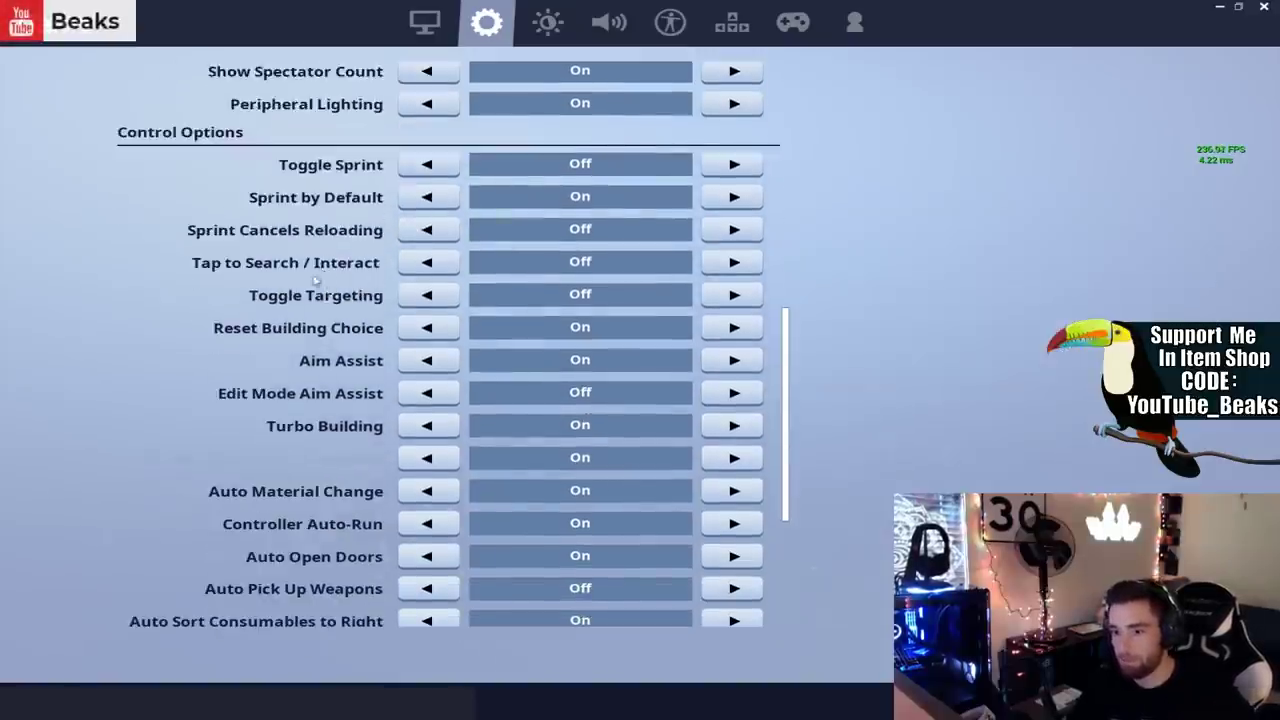
{"action": "scroll", "coordinate": [306, 283], "scroll_direction": "down", "scroll_amount": 2}
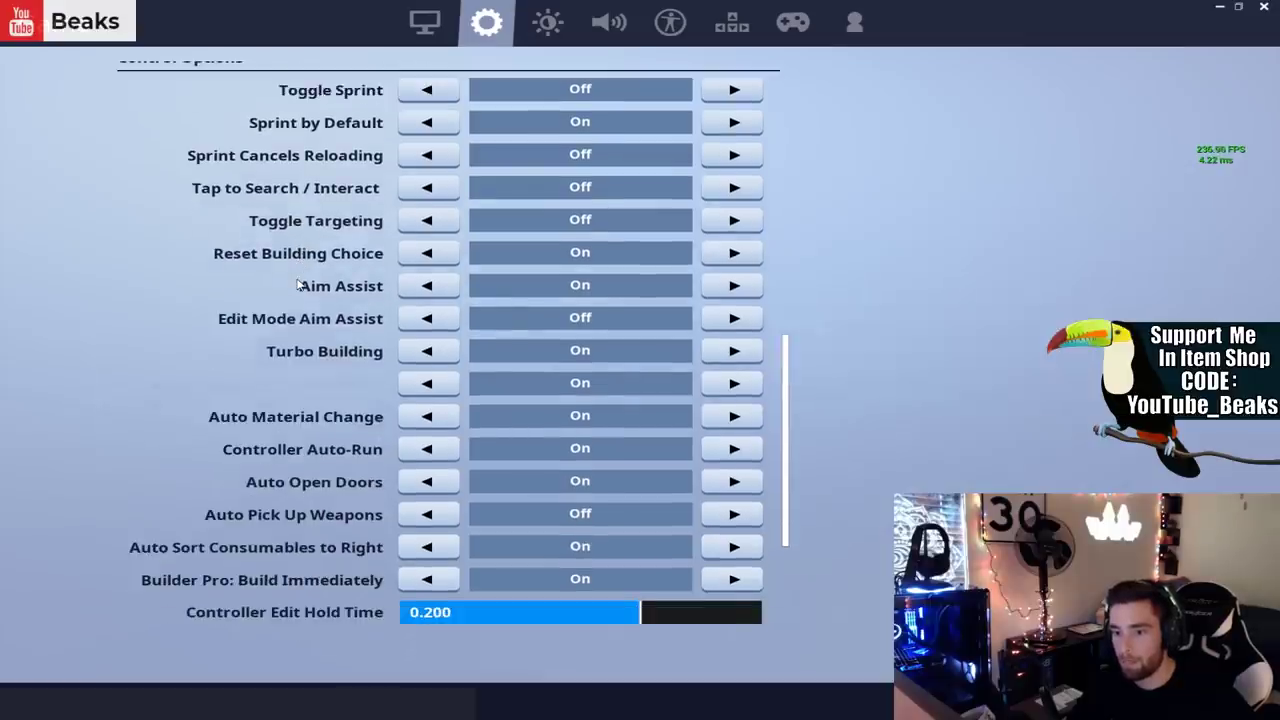
{"action": "scroll", "coordinate": [298, 285], "scroll_direction": "down", "scroll_amount": 5}
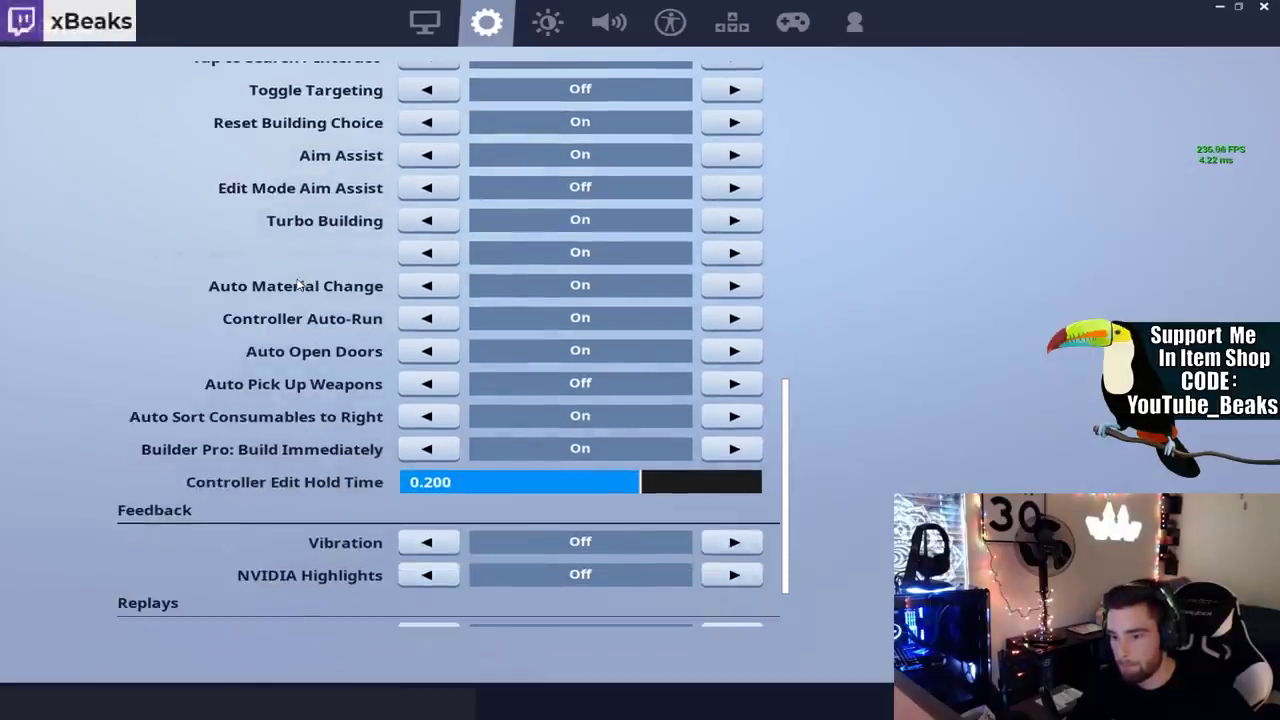
{"action": "scroll", "coordinate": [298, 284], "scroll_direction": "down", "scroll_amount": 3}
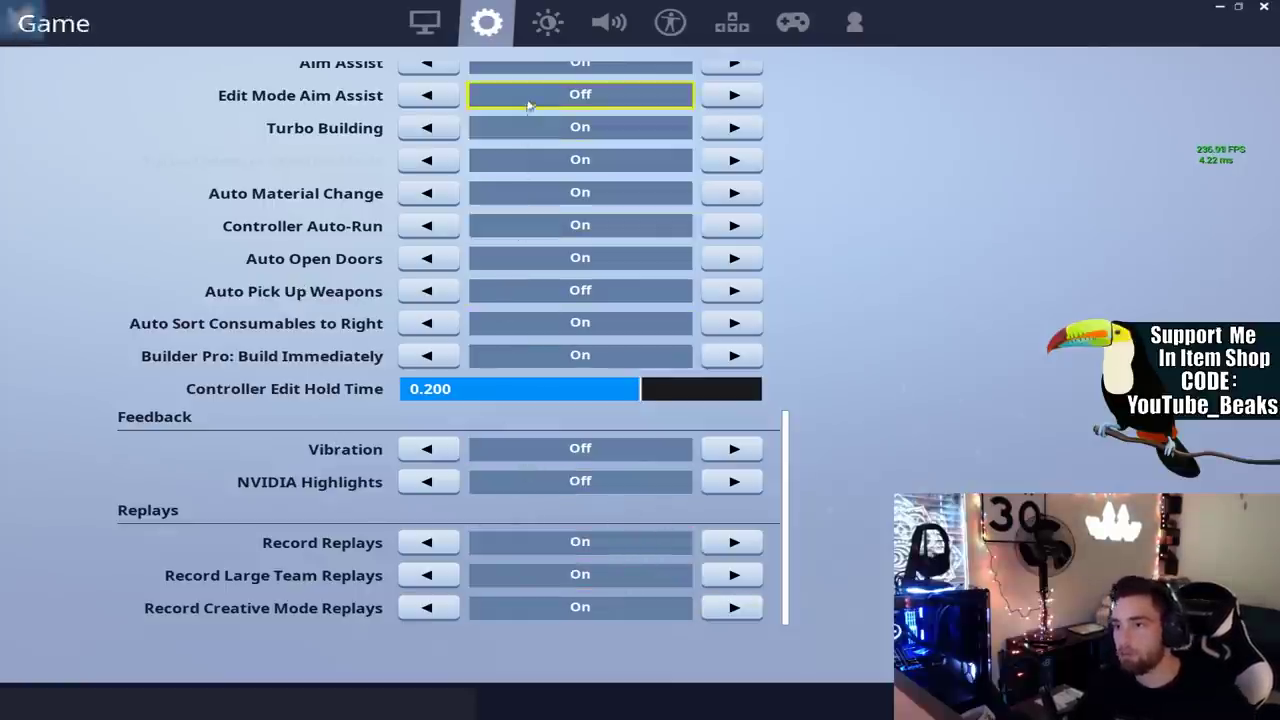
Look through the brightness calibration, audio volumes and toggles, and the color blind accessibility settings
{"action": "key", "text": "e"}
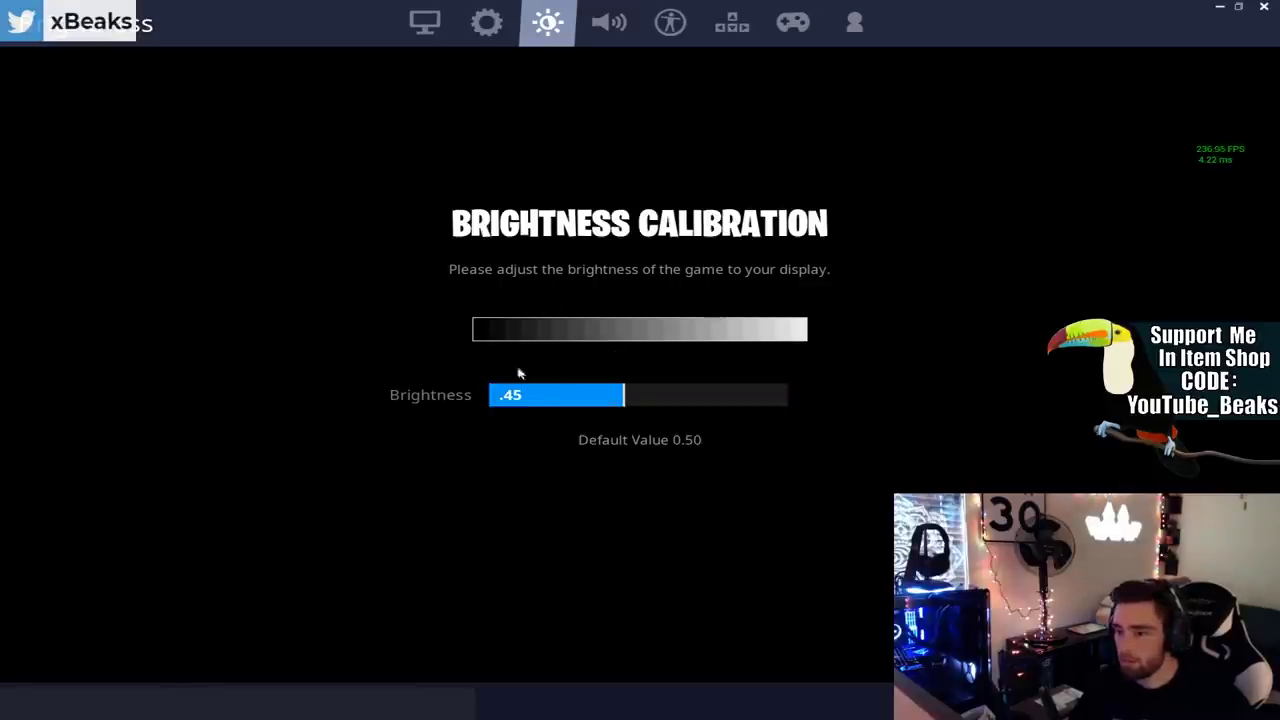
{"action": "key", "text": "e"}
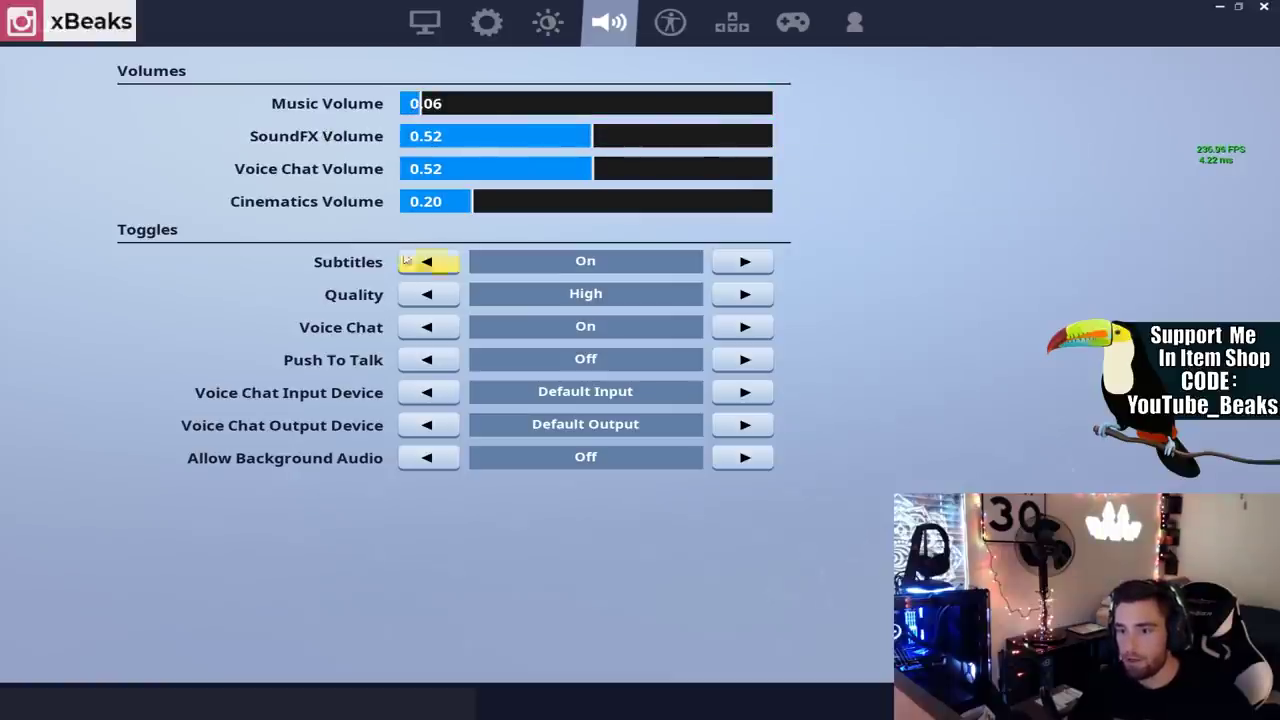
{"action": "left_click", "coordinate": [668, 24]}
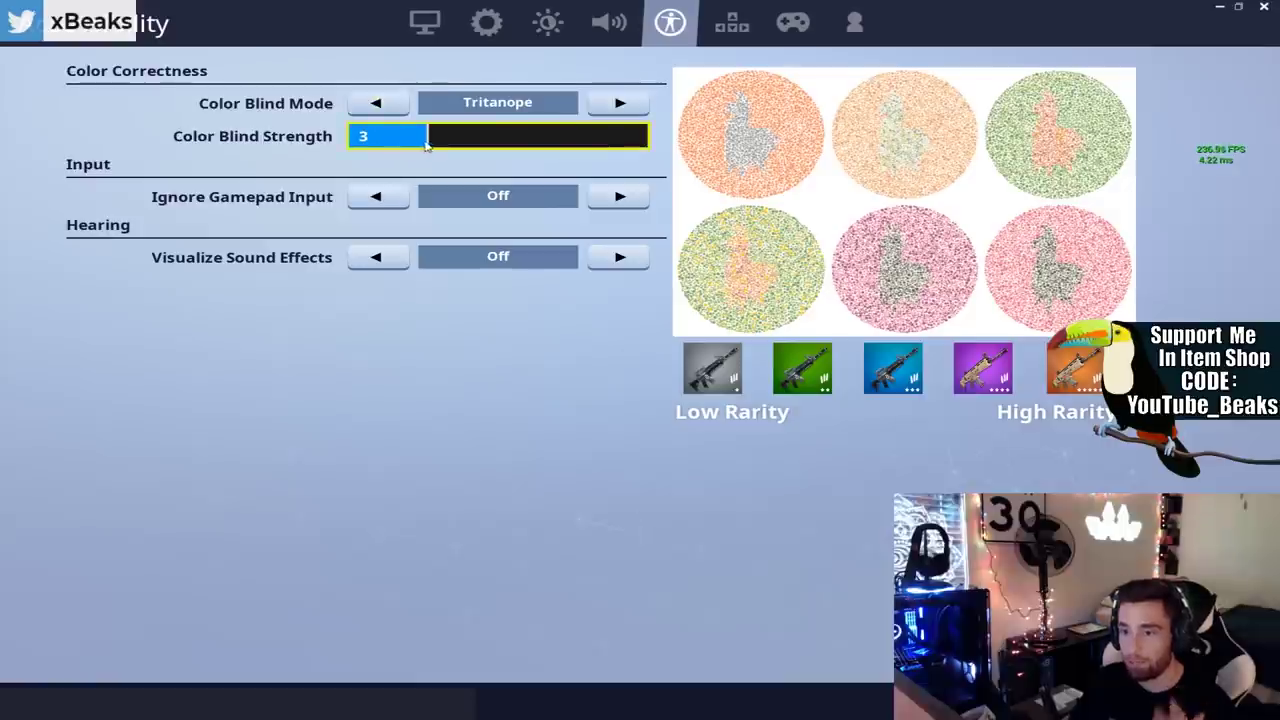
Review the full list of keyboard and mouse bindings, from movement to creative mode, and view the controller configuration
{"action": "left_click", "coordinate": [720, 25]}
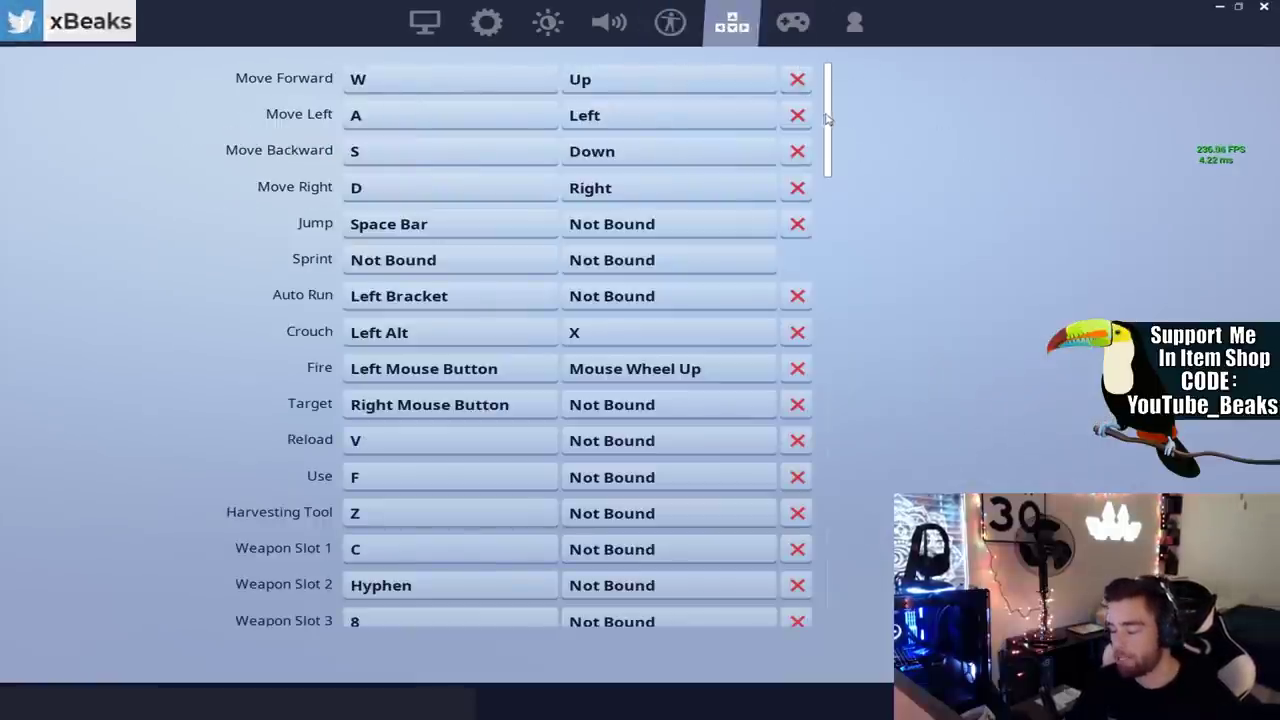
{"action": "scroll", "coordinate": [828, 126], "scroll_direction": "down", "scroll_amount": 2}
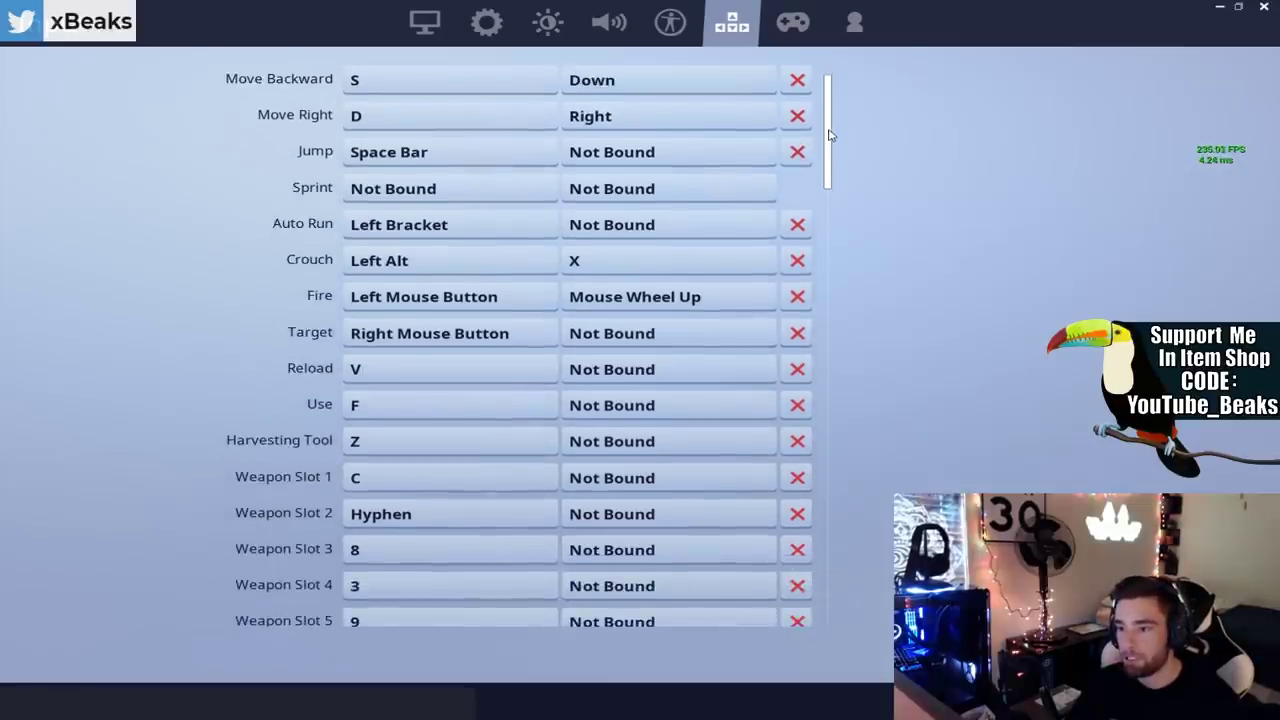
{"action": "scroll", "coordinate": [828, 135], "scroll_direction": "down", "scroll_amount": 3}
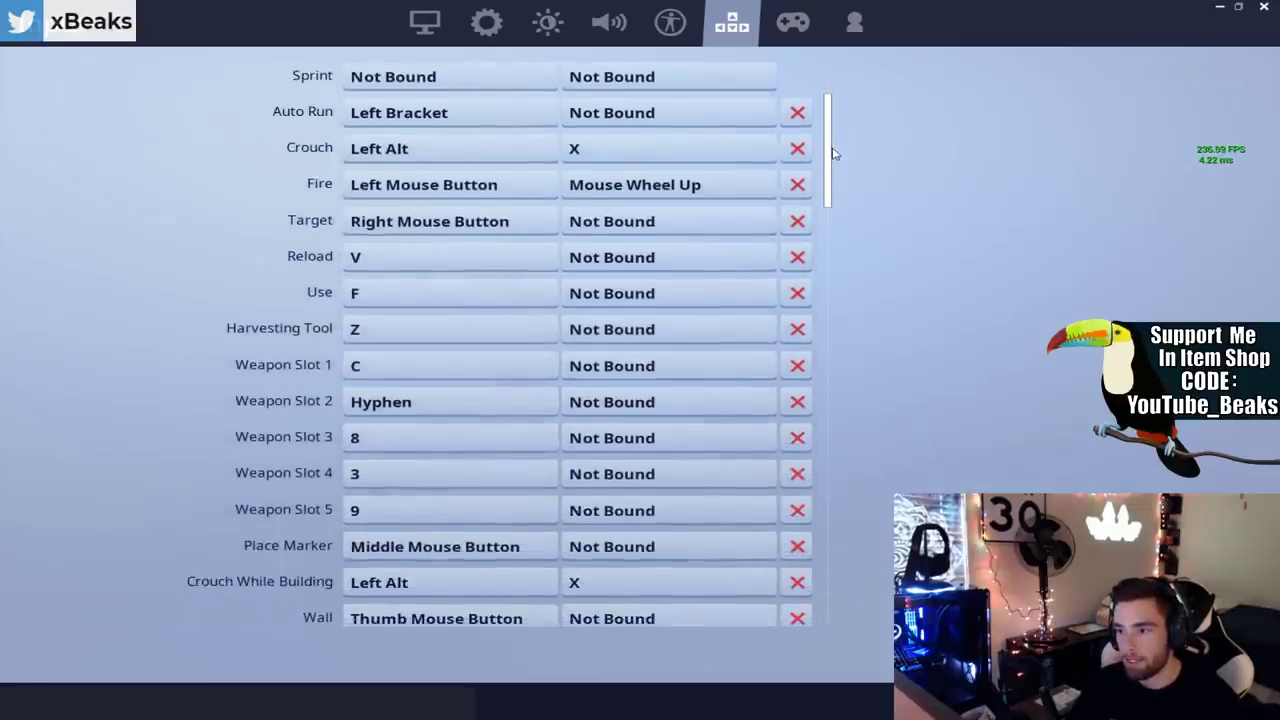
{"action": "scroll", "coordinate": [832, 152], "scroll_direction": "down", "scroll_amount": 4}
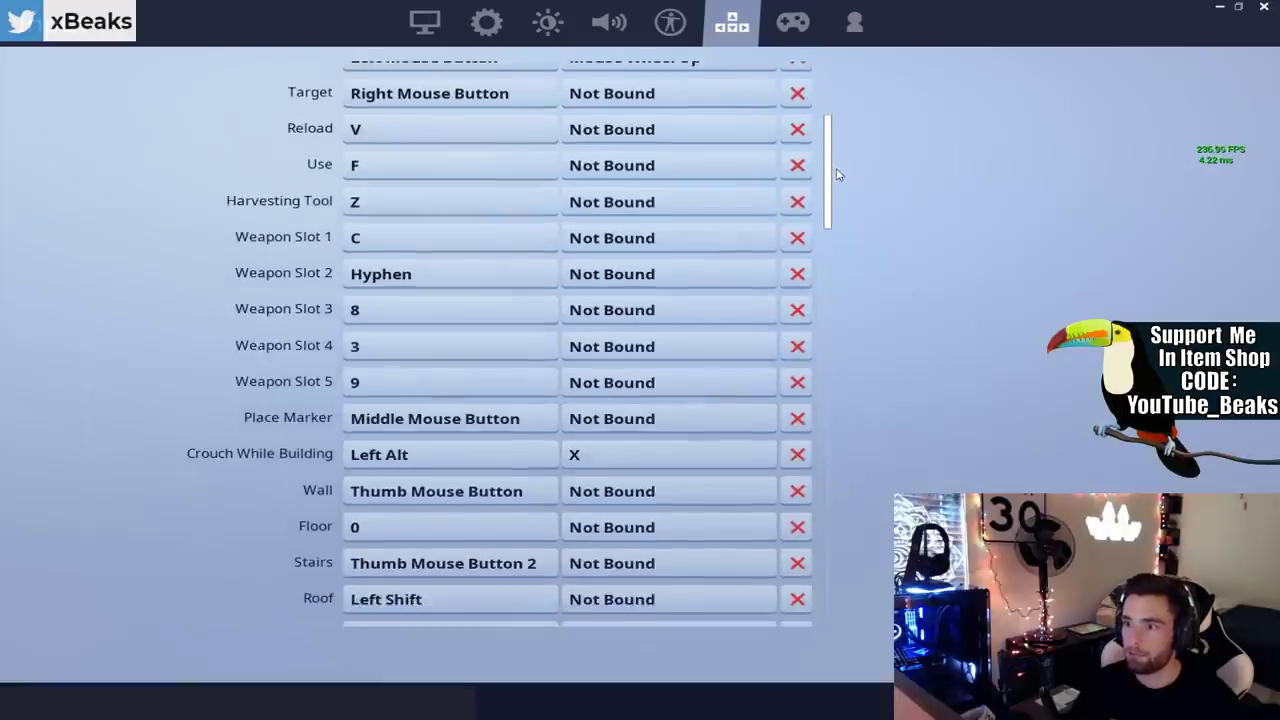
{"action": "scroll", "coordinate": [838, 175], "scroll_direction": "down", "scroll_amount": 8}
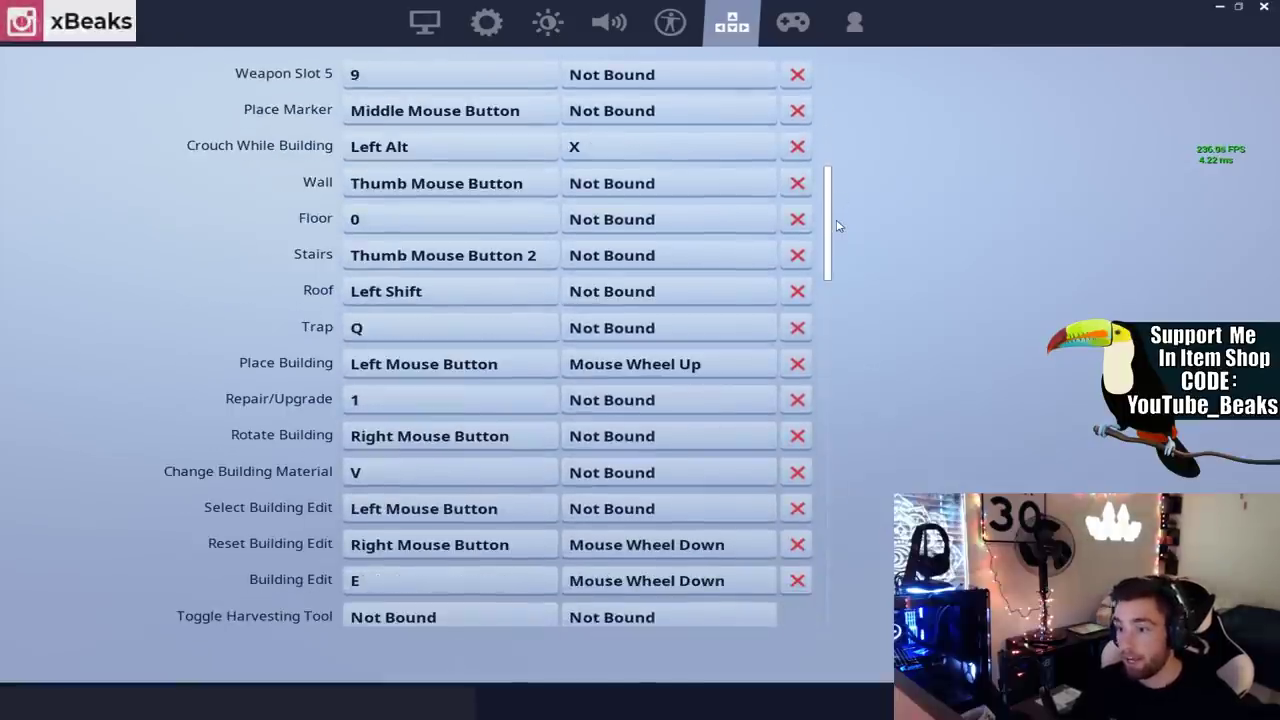
{"action": "scroll", "coordinate": [838, 227], "scroll_direction": "down", "scroll_amount": 3}
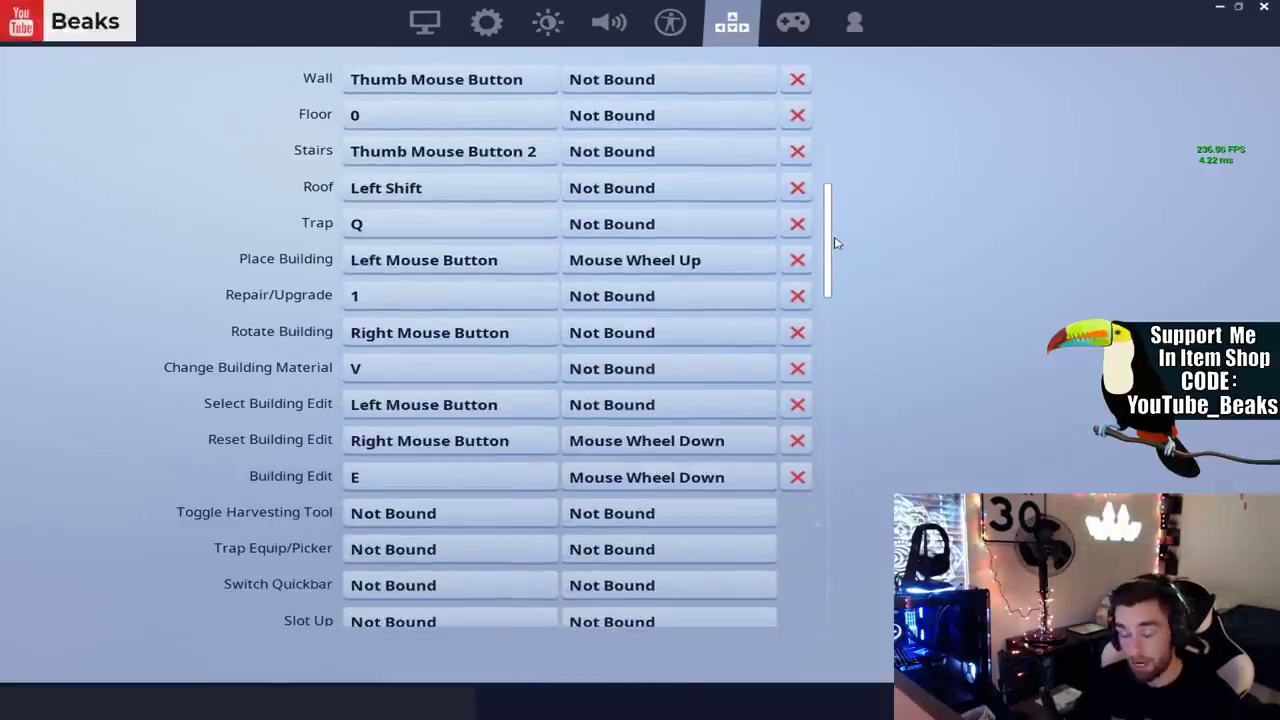
{"action": "left_click_drag", "start_coordinate": [836, 243], "coordinate": [841, 572]}
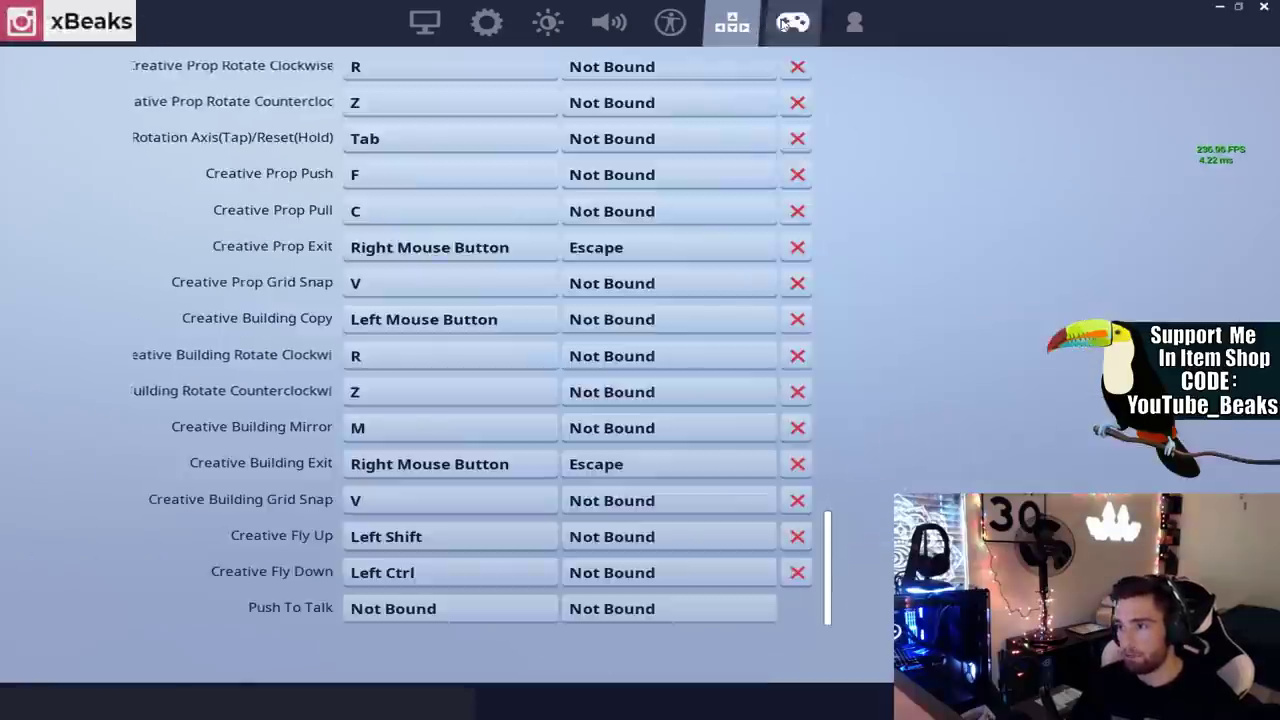
{"action": "left_click", "coordinate": [787, 25]}
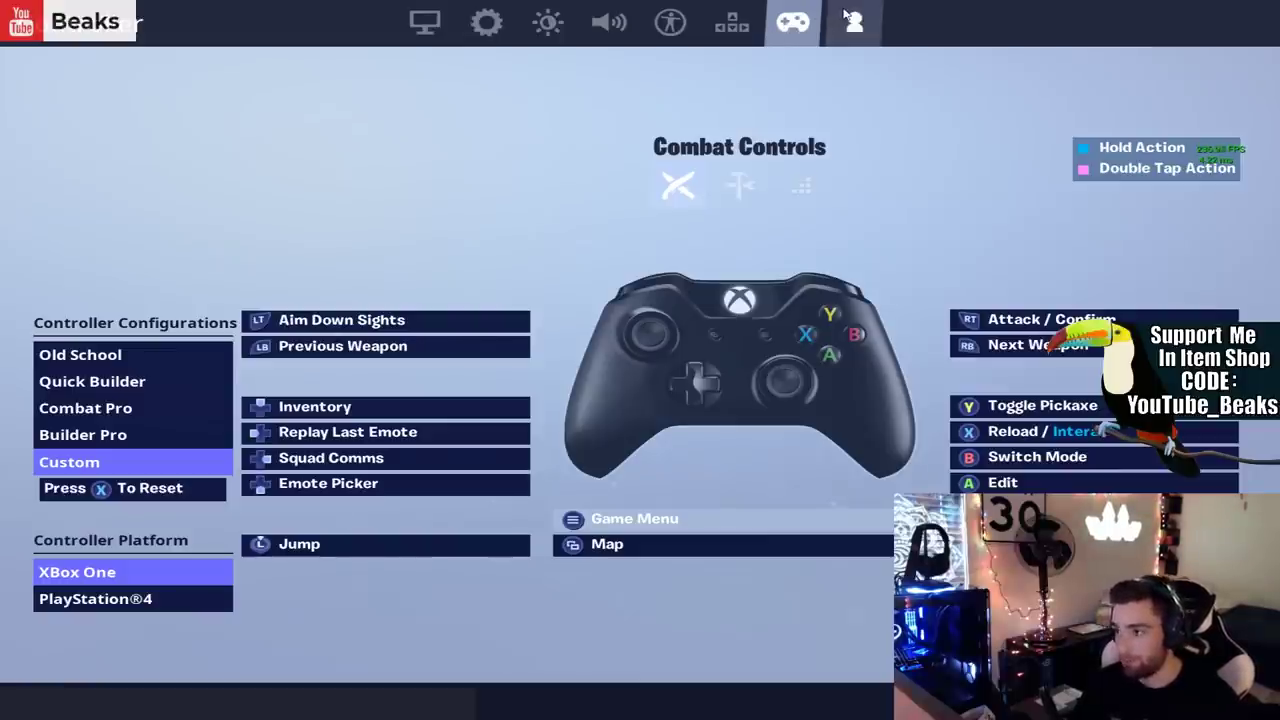
Switch to the Razer keypad software and examine the Orbweaver Chroma's key assignments in Keymap 7, including the side view
{"action": "key", "text": "alt+Tab"}
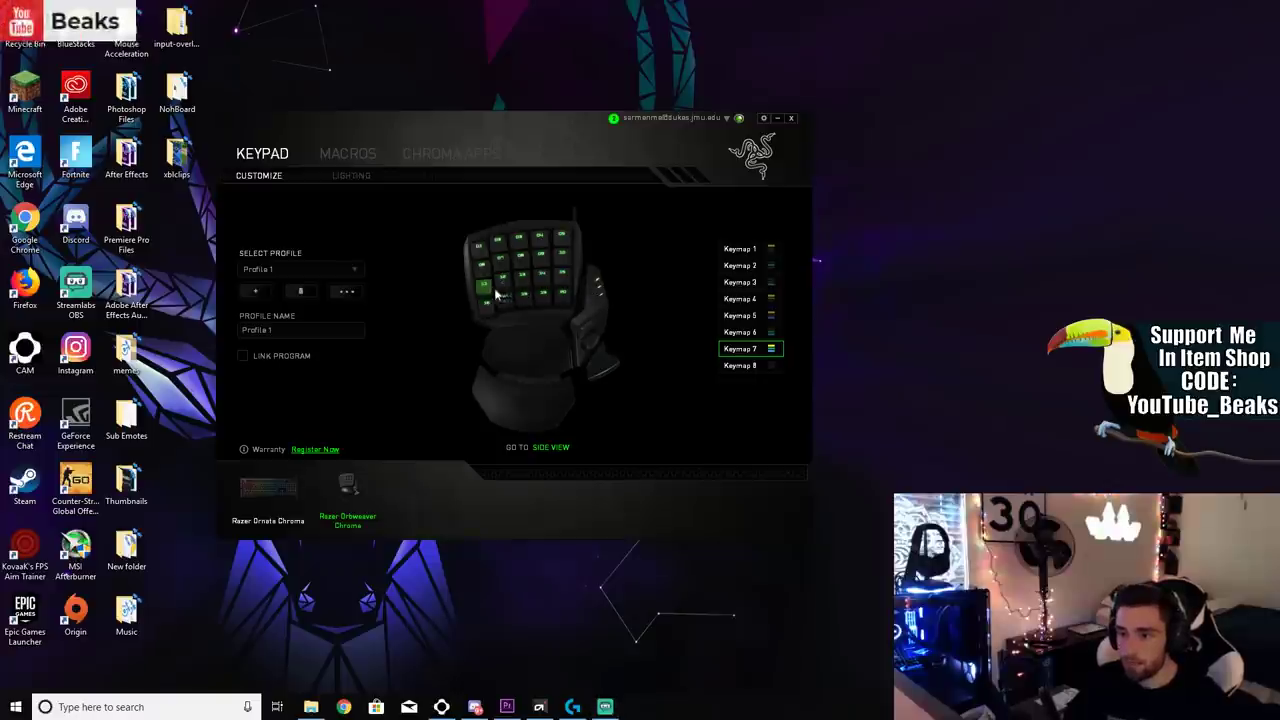
{"action": "mouse_move", "coordinate": [487, 292]}
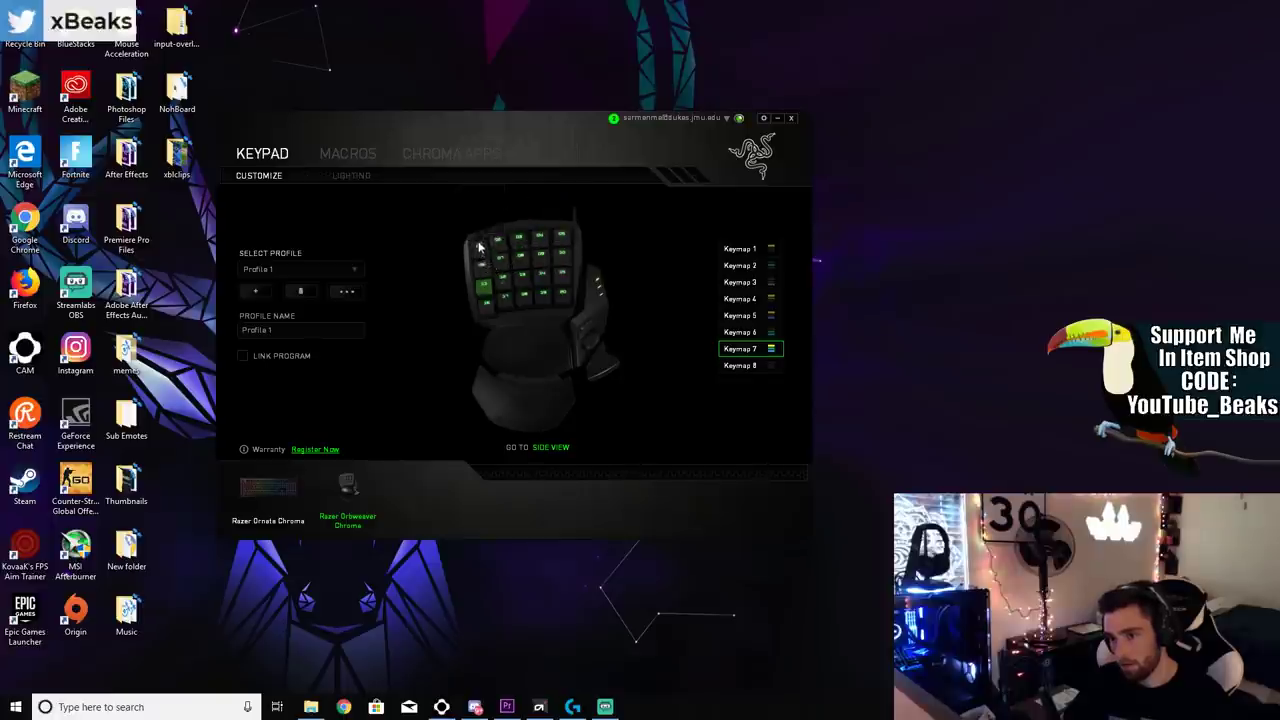
{"action": "left_click", "coordinate": [552, 448]}
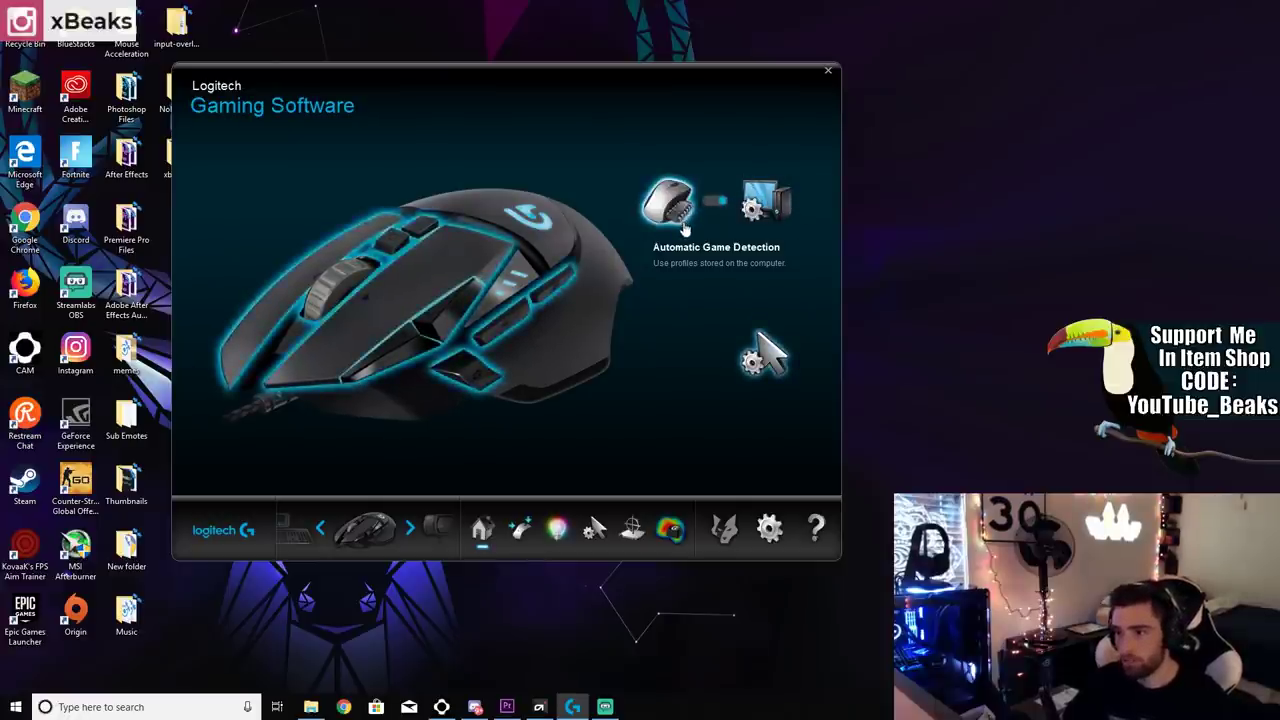
Review the mouse's button assignments, lighting, pointer settings and surface tuning in Logitech Gaming Software
{"action": "left_click", "coordinate": [519, 528]}
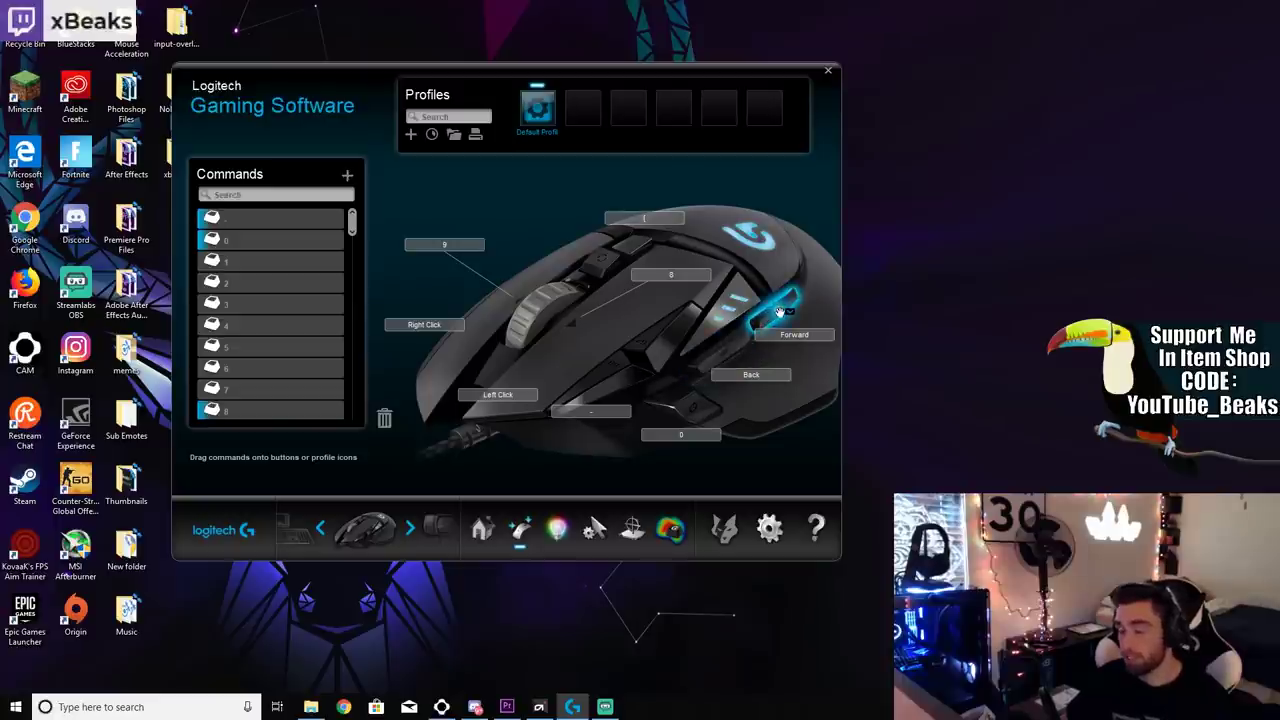
{"action": "left_click", "coordinate": [557, 528]}
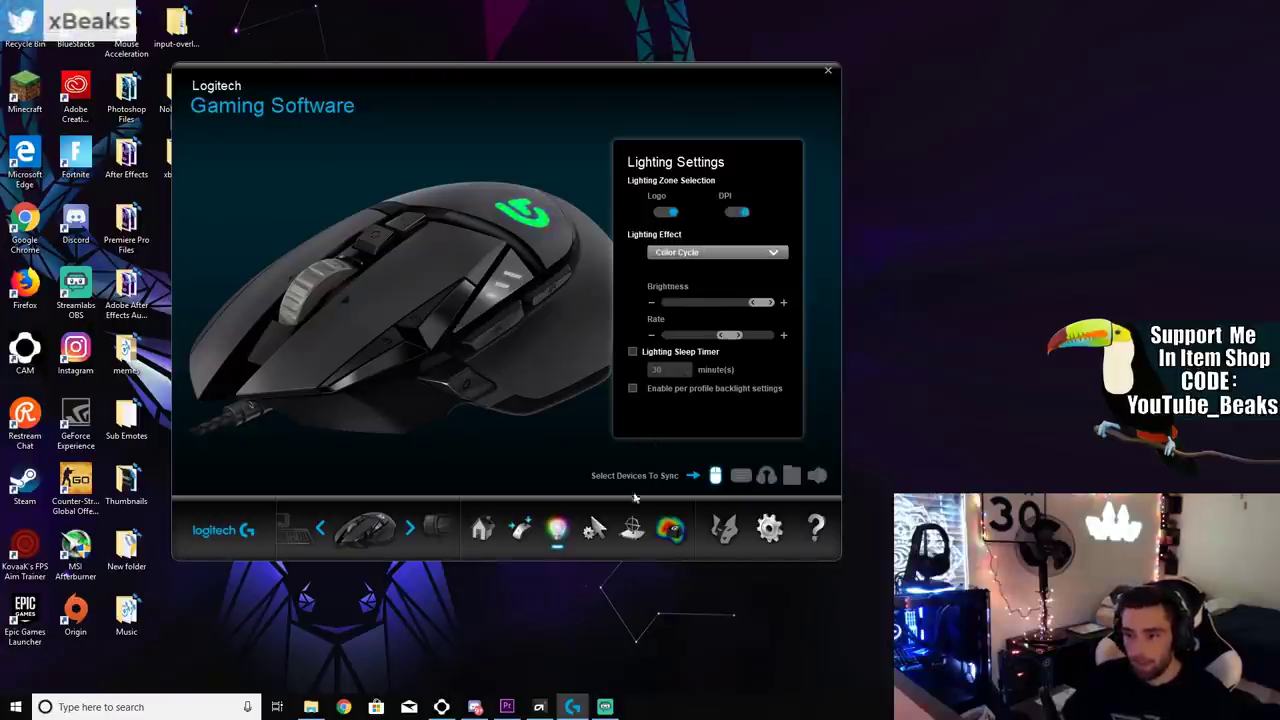
{"action": "left_click", "coordinate": [594, 530]}
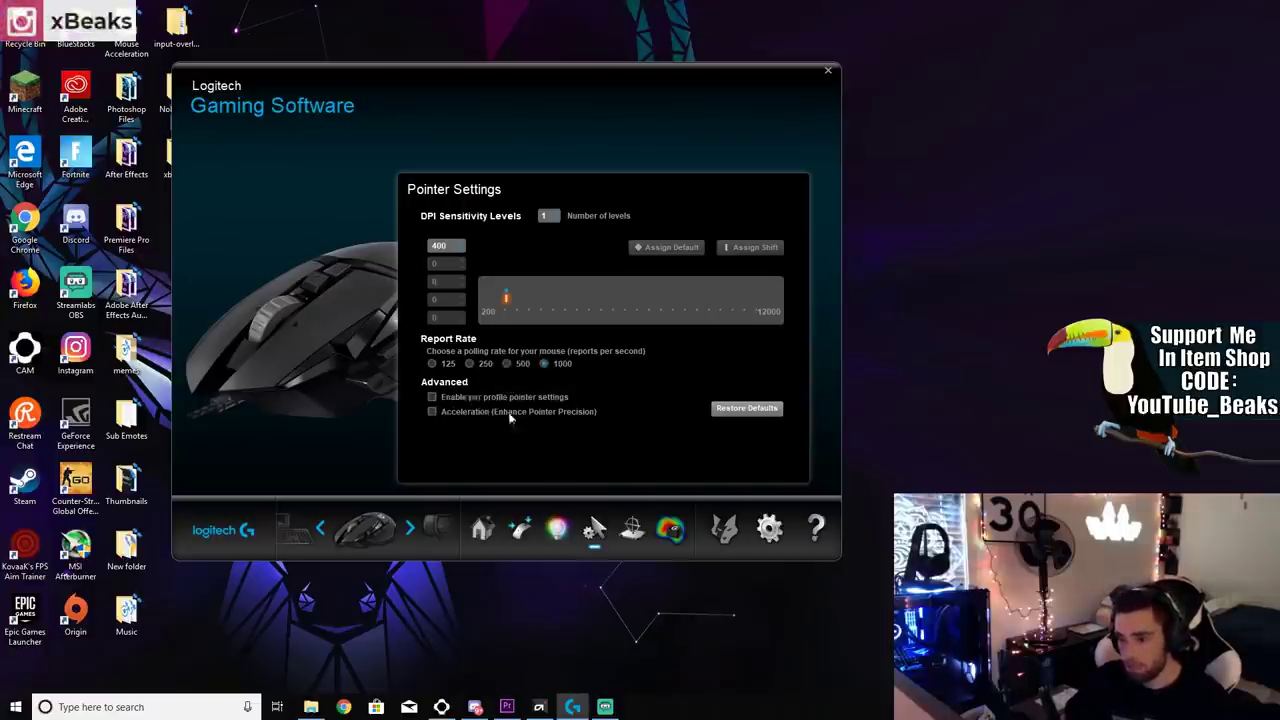
{"action": "left_click", "coordinate": [630, 532]}
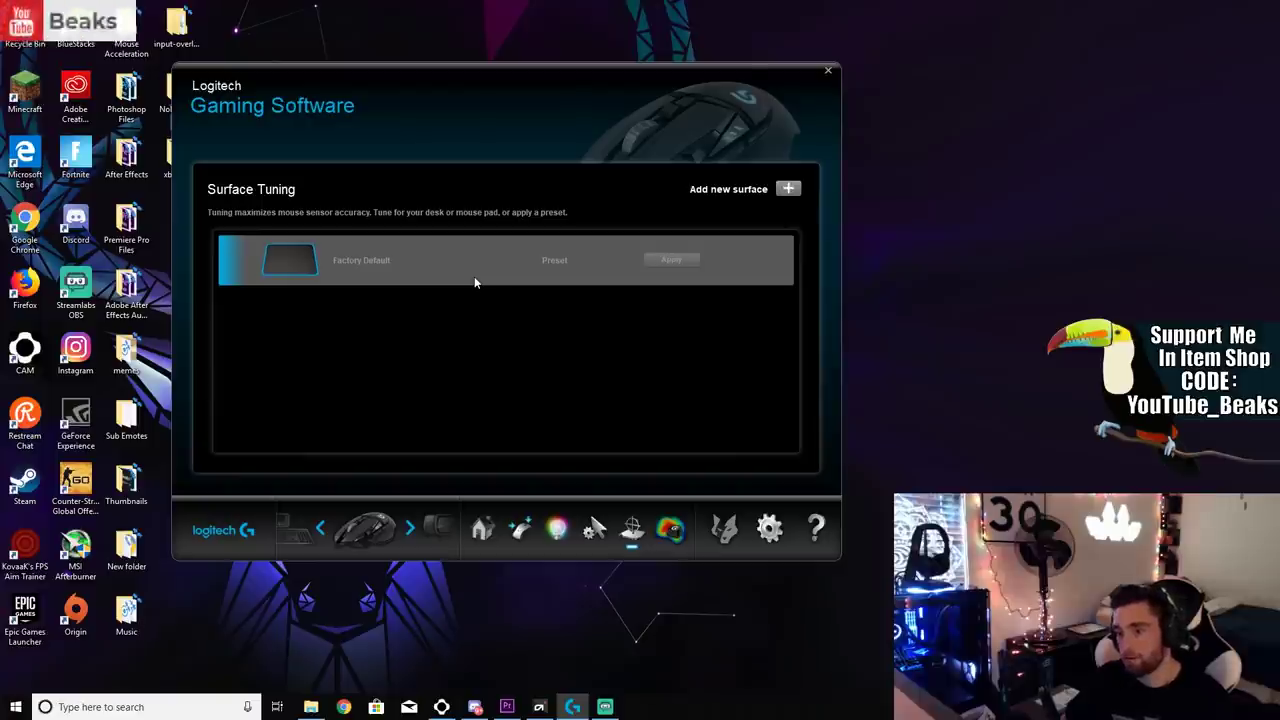
{"action": "left_click", "coordinate": [670, 530]}
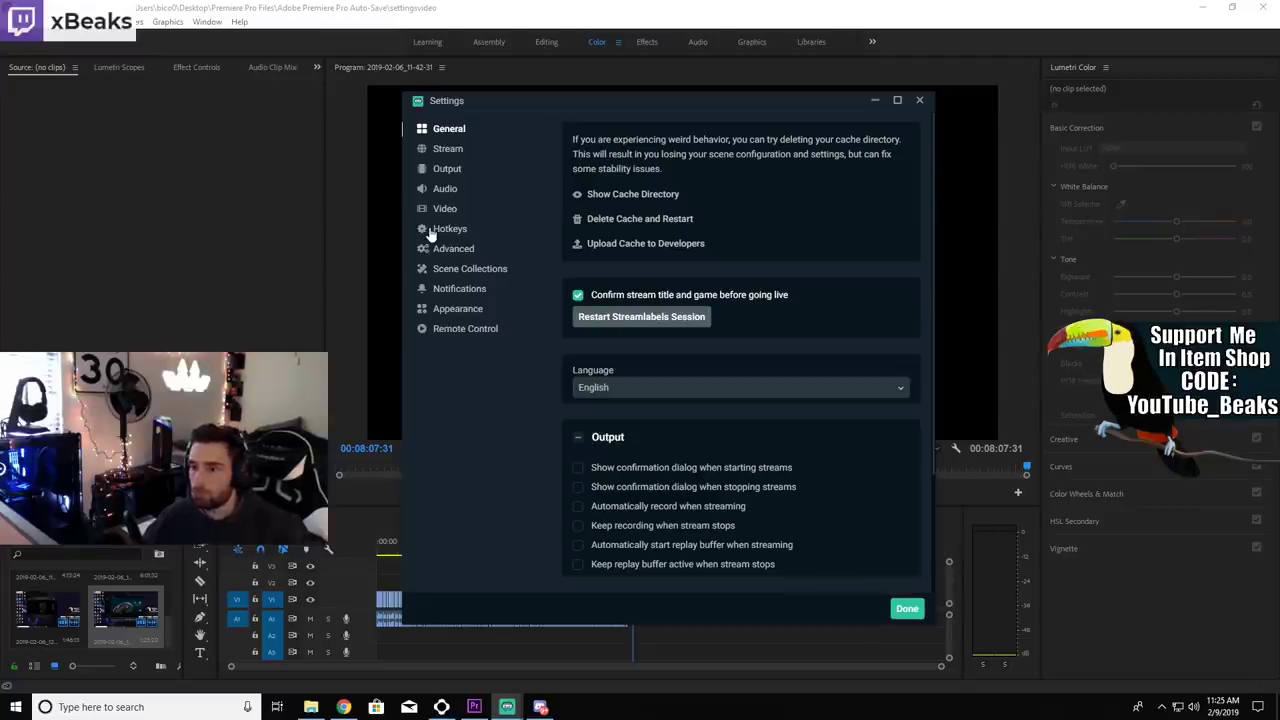
Examine the stream service settings and the streaming encoder, bitrate and preset options in the Streamlabs OBS settings
{"action": "left_click", "coordinate": [440, 152]}
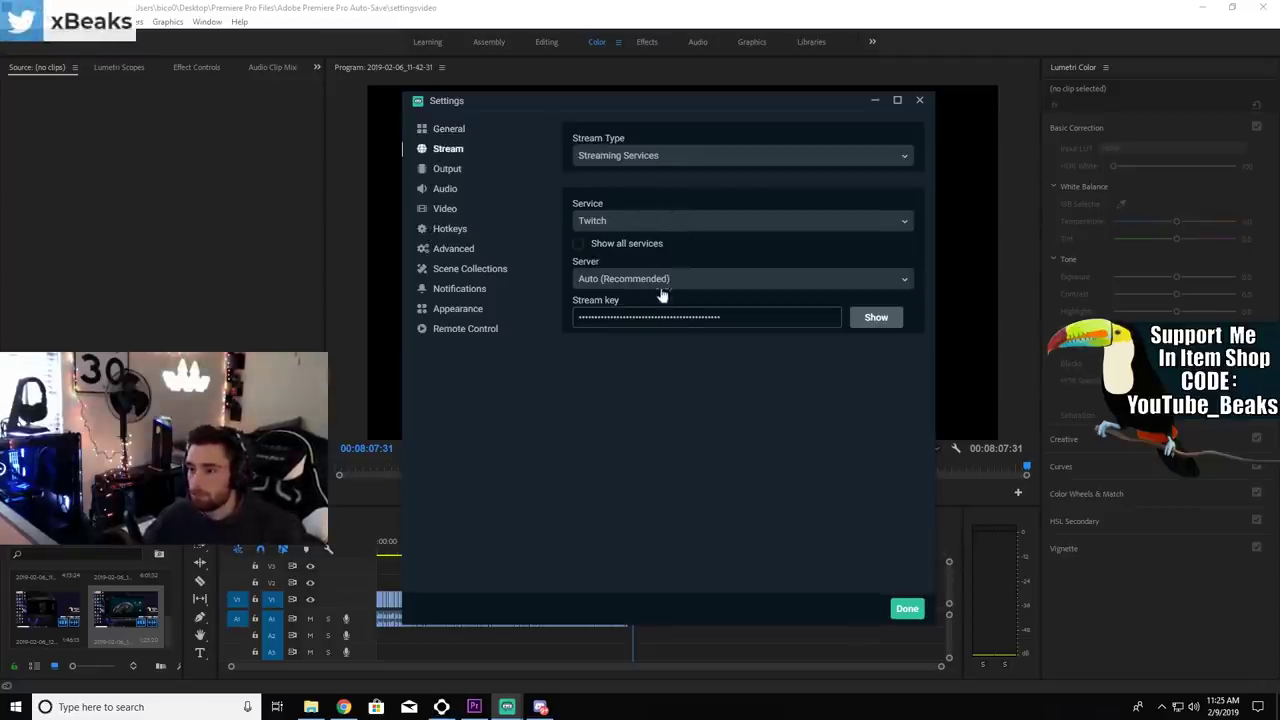
{"action": "left_click", "coordinate": [450, 172]}
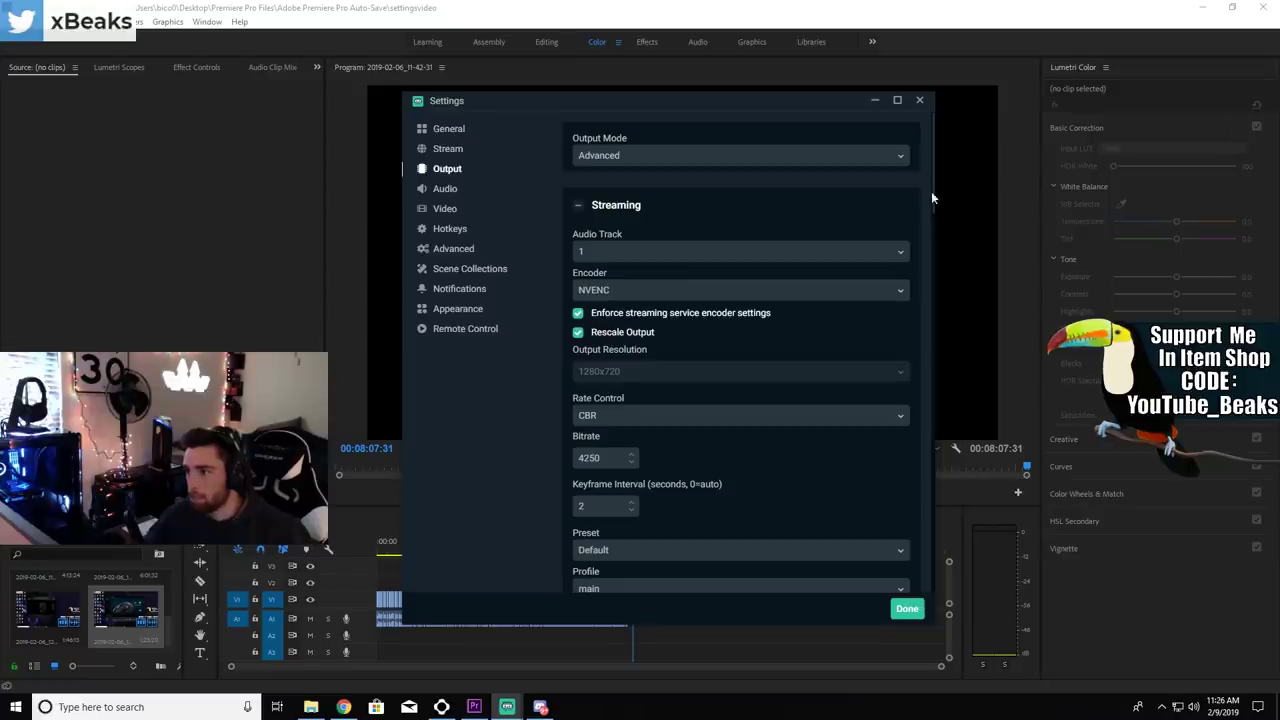
{"action": "scroll", "coordinate": [929, 222], "scroll_direction": "down", "scroll_amount": 4}
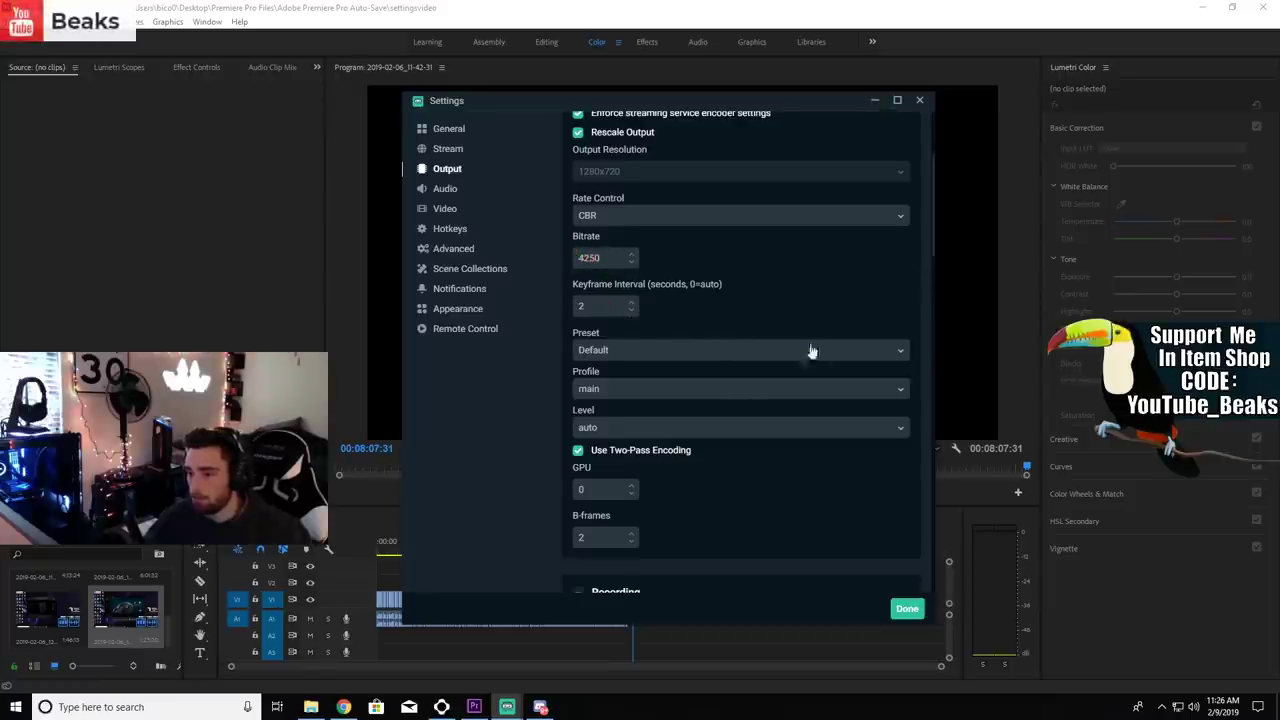
{"action": "scroll", "coordinate": [931, 337], "scroll_direction": "down", "scroll_amount": 5}
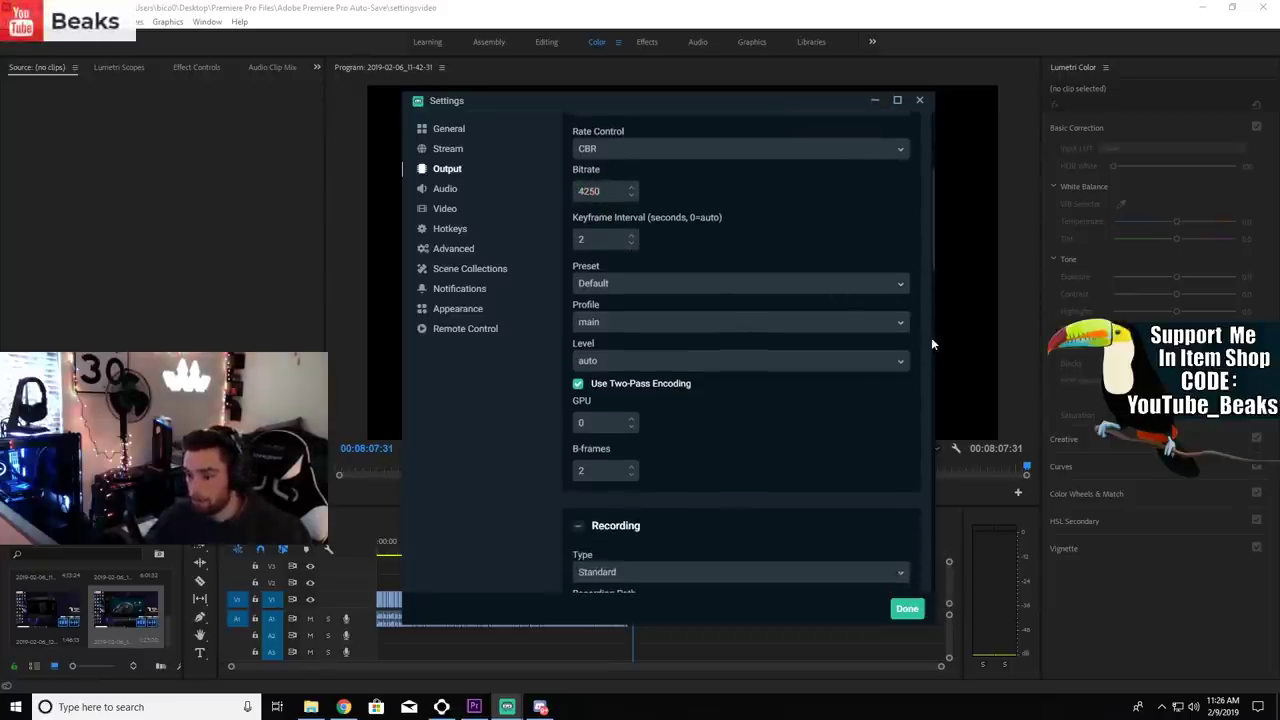
Examine the recording output settings, from the path, format and encoder through bitrate and B-frames, and the audio track bitrates
{"action": "scroll", "coordinate": [925, 336], "scroll_direction": "down", "scroll_amount": 1}
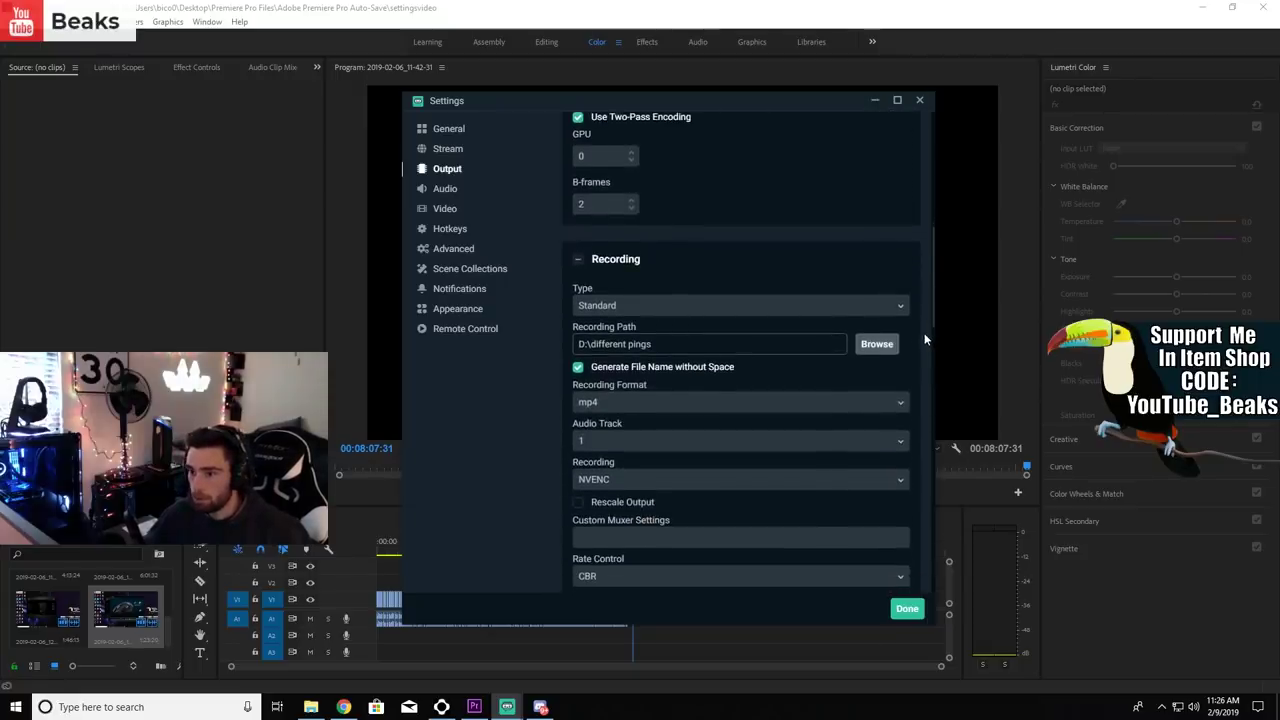
{"action": "scroll", "coordinate": [924, 334], "scroll_direction": "down", "scroll_amount": 3}
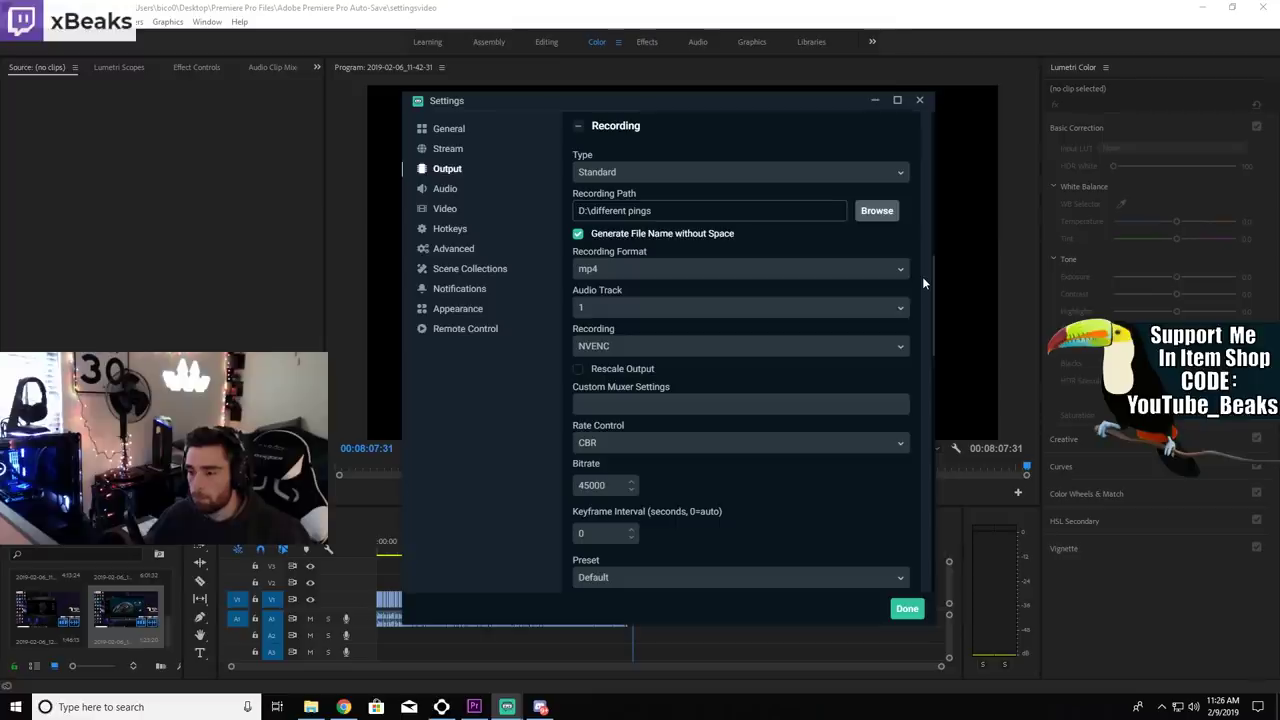
{"action": "scroll", "coordinate": [922, 276], "scroll_direction": "down", "scroll_amount": 1}
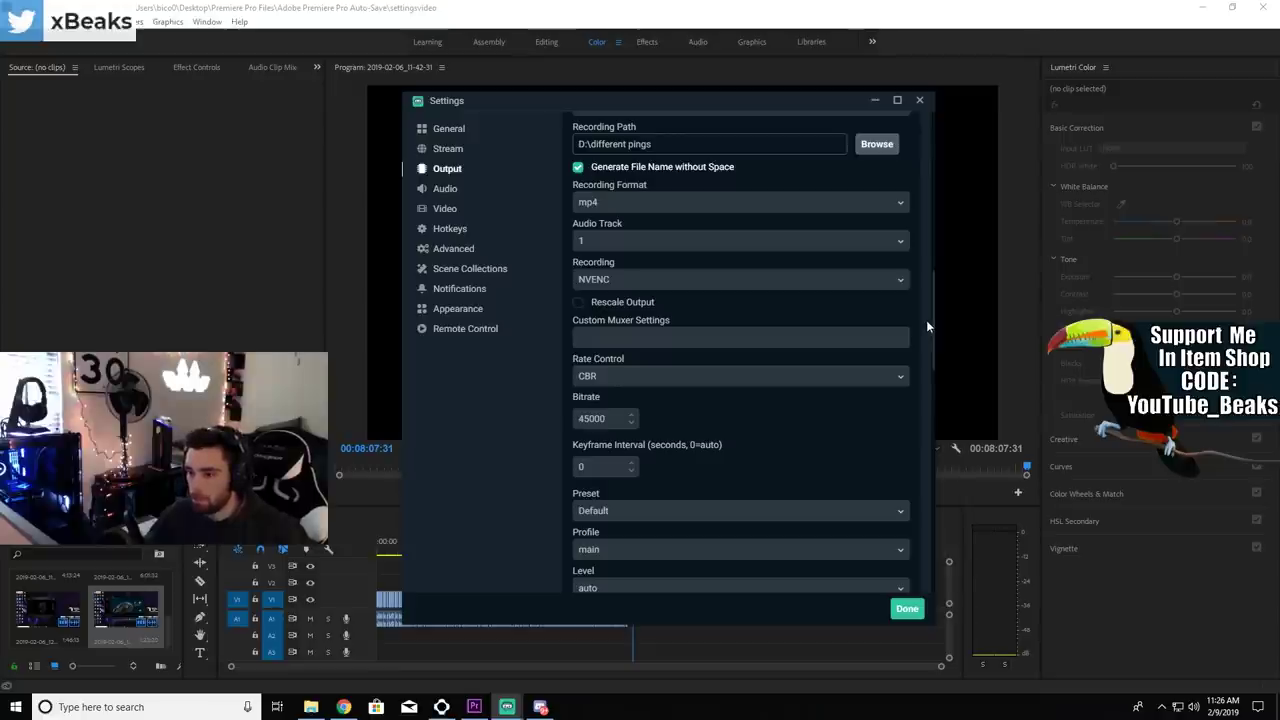
{"action": "scroll", "coordinate": [926, 320], "scroll_direction": "down", "scroll_amount": 3}
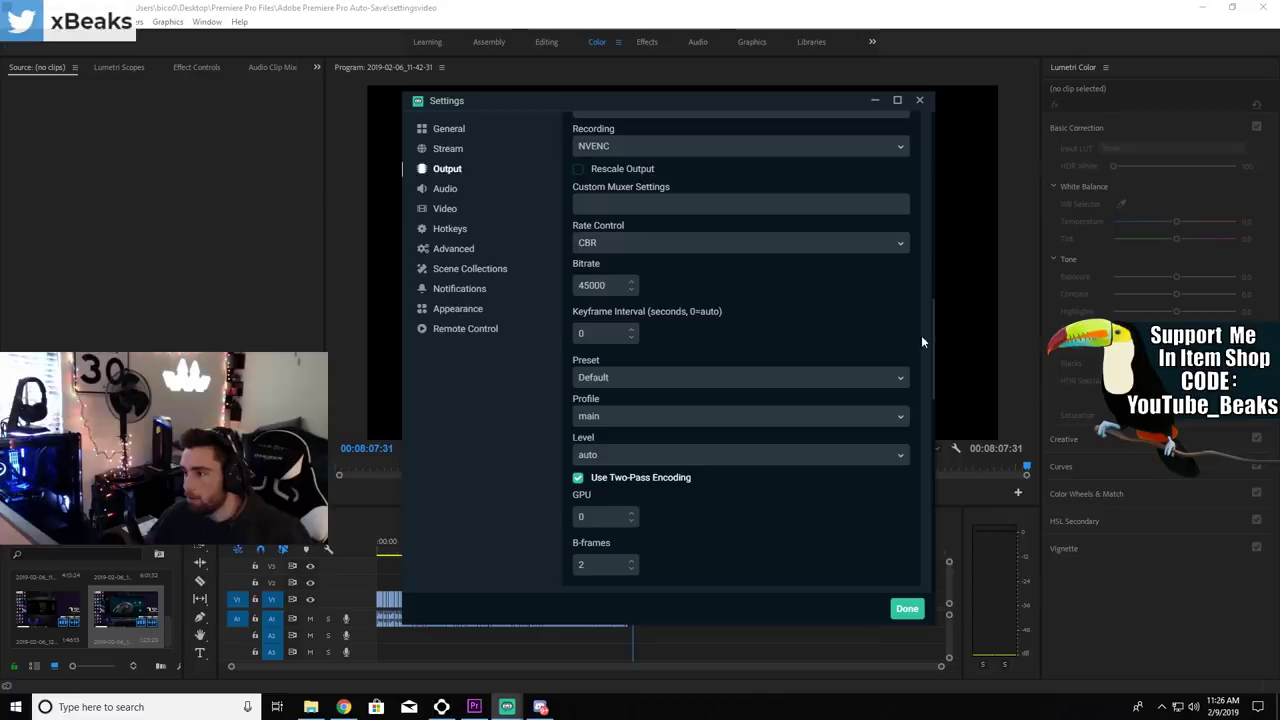
{"action": "scroll", "coordinate": [921, 342], "scroll_direction": "down", "scroll_amount": 2}
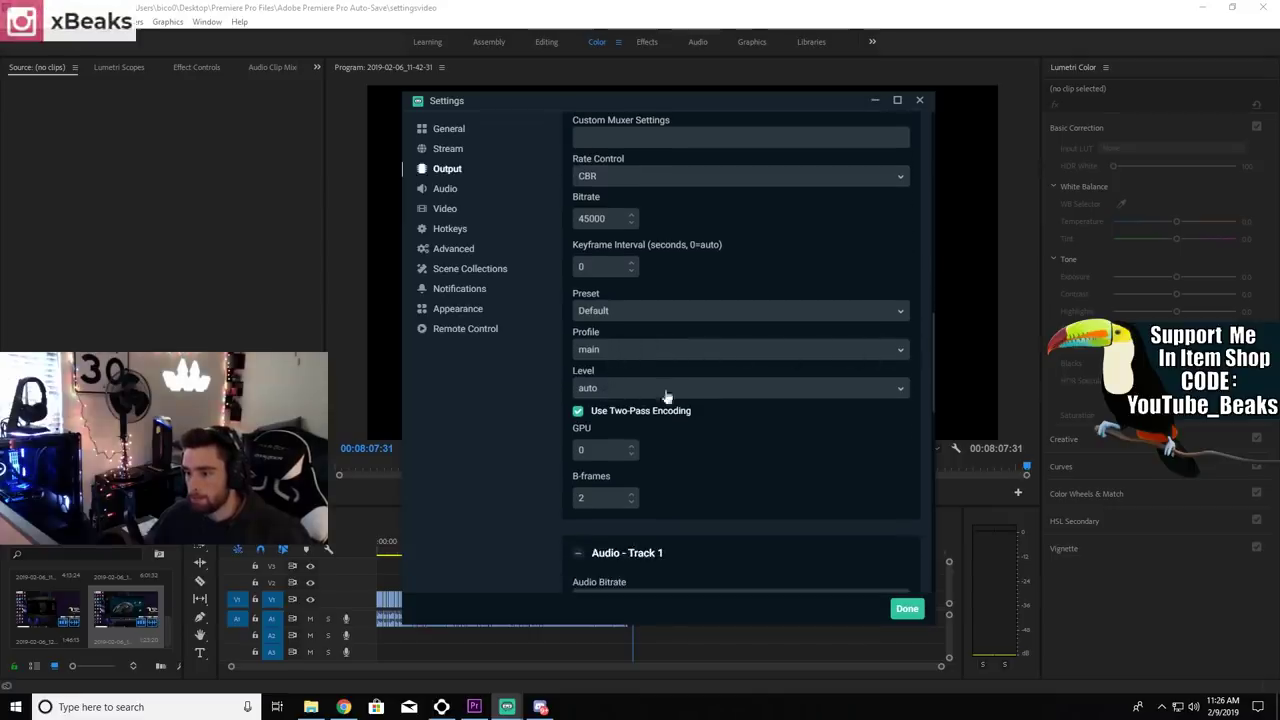
{"action": "scroll", "coordinate": [922, 418], "scroll_direction": "down", "scroll_amount": 2}
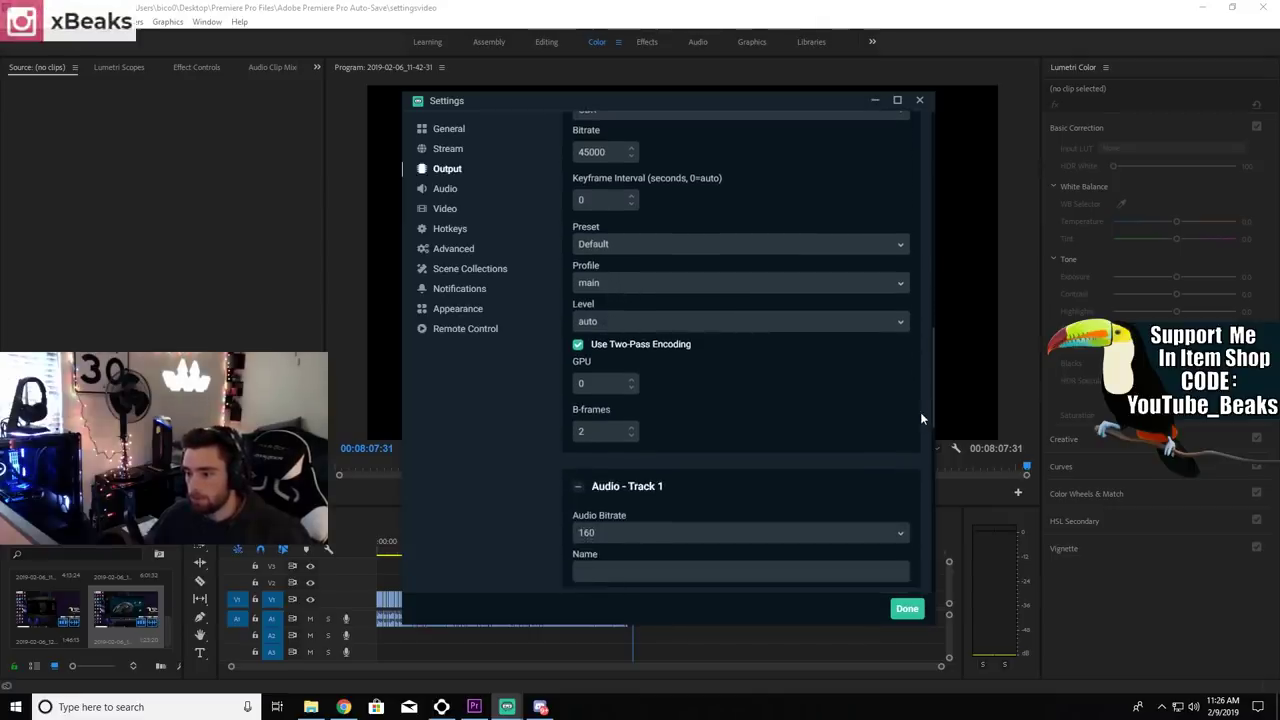
{"action": "scroll", "coordinate": [922, 418], "scroll_direction": "down", "scroll_amount": 6}
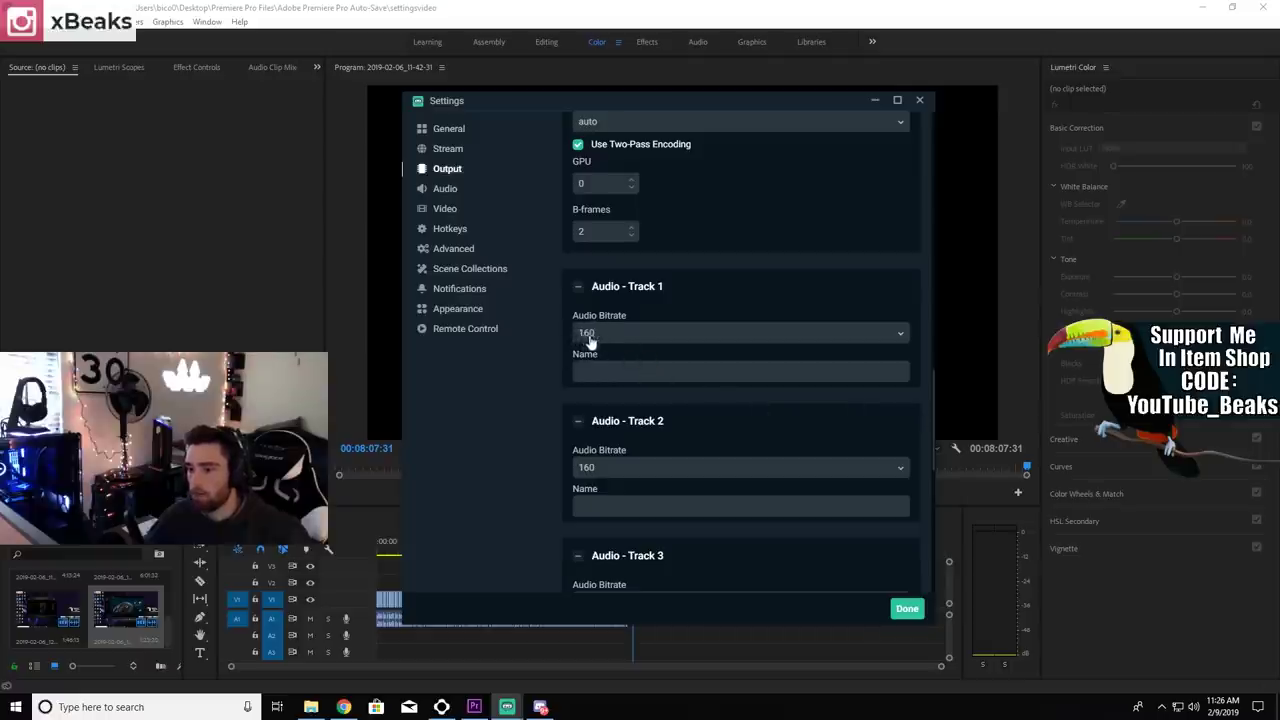
Look through the video, hotkey, advanced, appearance and notification settings, and leave the settings window
{"action": "left_click", "coordinate": [445, 208]}
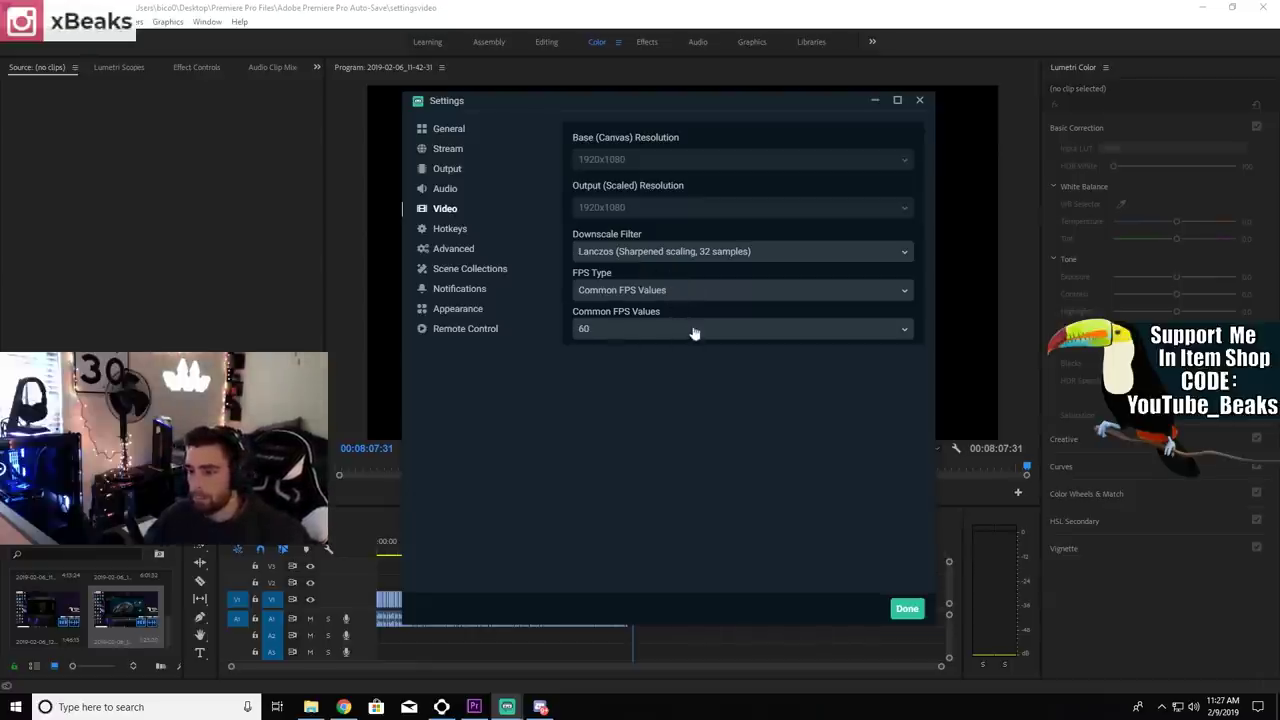
{"action": "left_click", "coordinate": [452, 229]}
{"action": "left_click", "coordinate": [452, 249]}
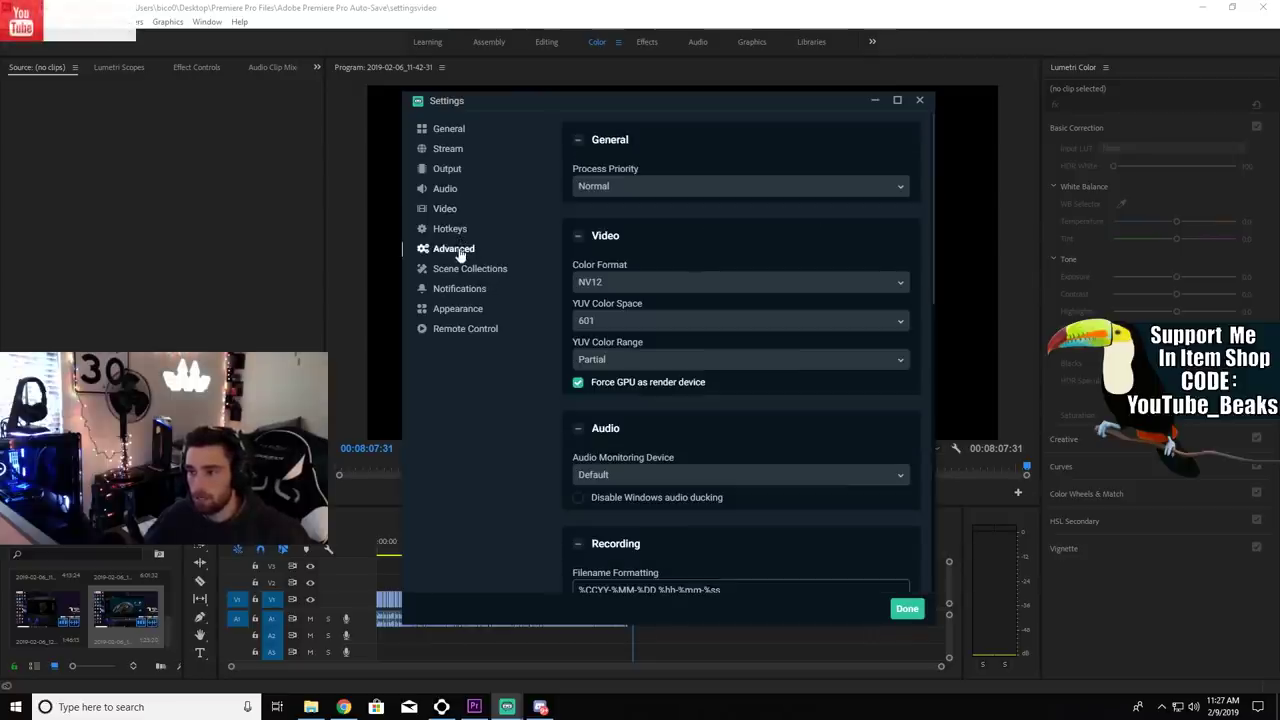
{"action": "scroll", "coordinate": [928, 393], "scroll_direction": "down", "scroll_amount": 6}
{"action": "scroll", "coordinate": [927, 393], "scroll_direction": "down", "scroll_amount": 1}
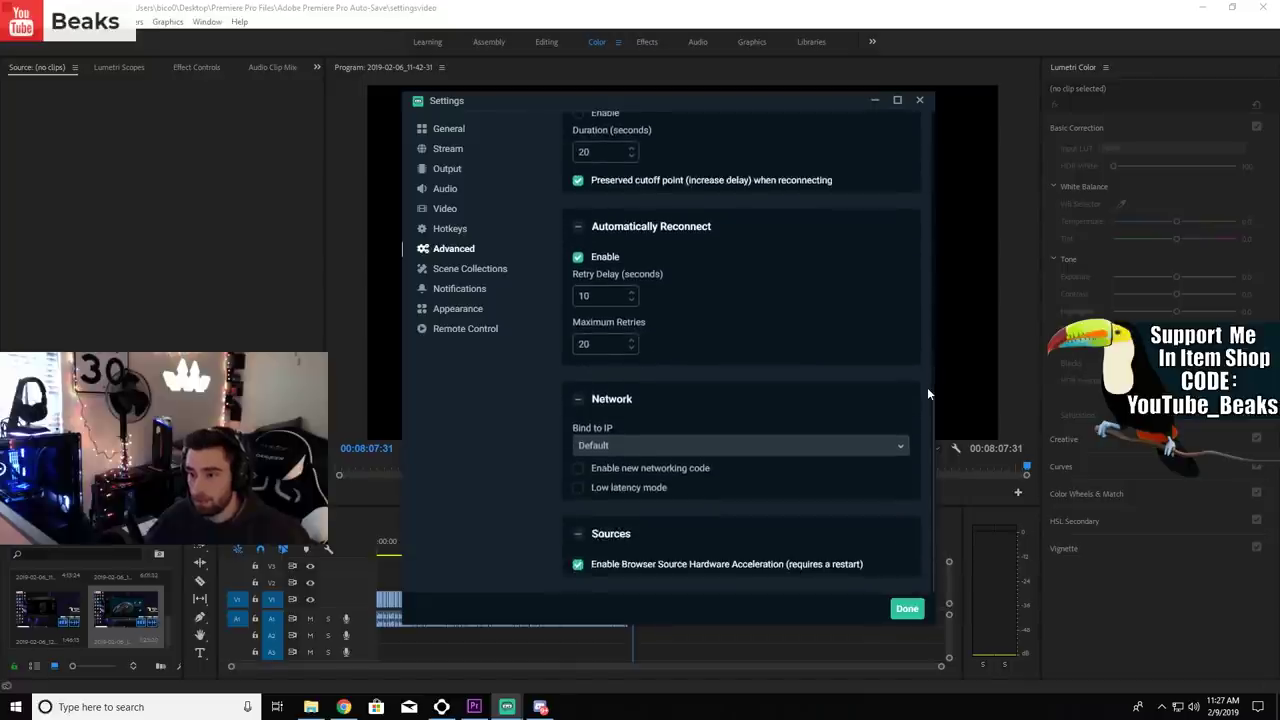
{"action": "scroll", "coordinate": [927, 393], "scroll_direction": "up", "scroll_amount": 3}
{"action": "left_click", "coordinate": [473, 312]}
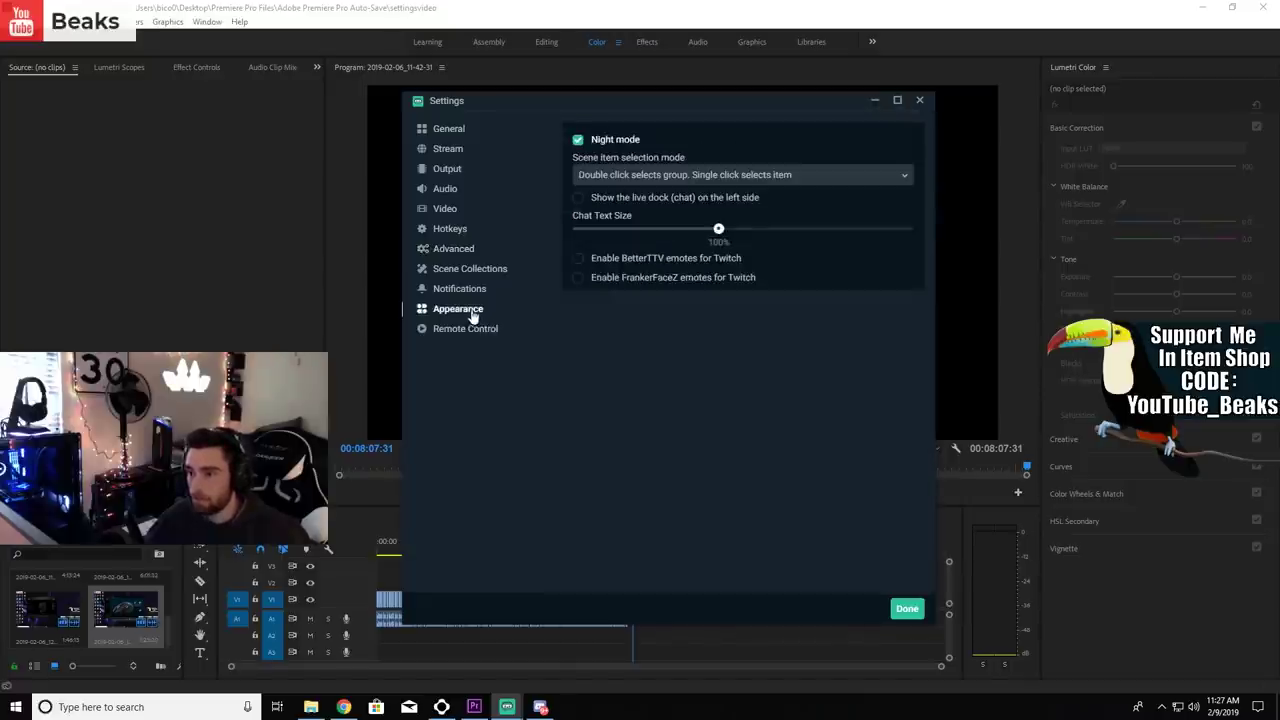
{"action": "left_click", "coordinate": [470, 296]}
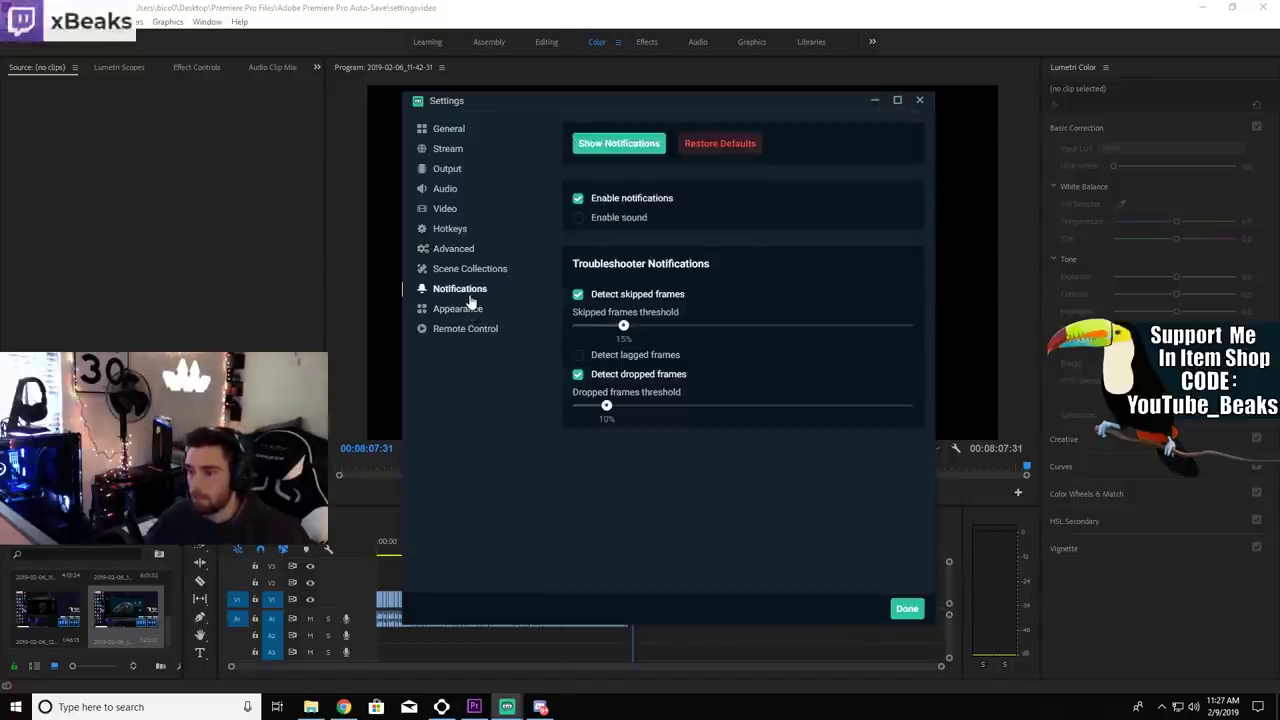
{"action": "key", "text": "Escape"}
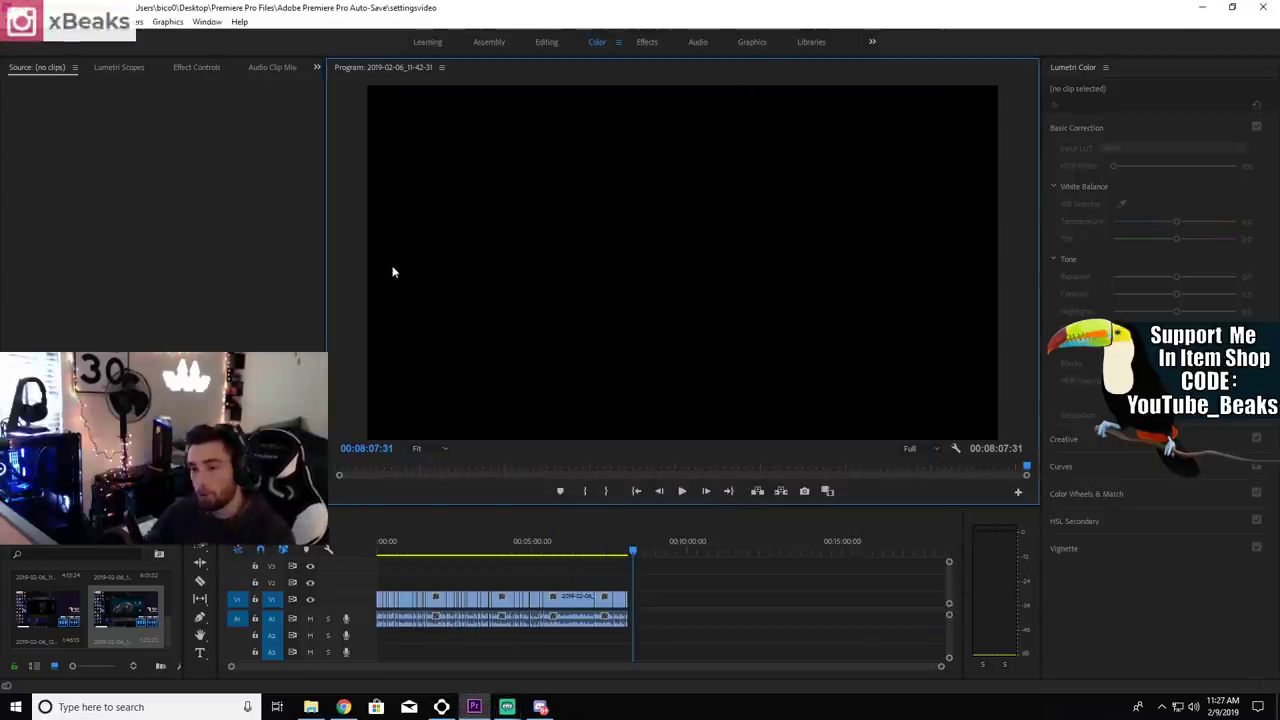
Open the media export settings for the sequence in Premiere Pro and choose the Utube MOFO preset
{"action": "left_click", "coordinate": [14, 21]}
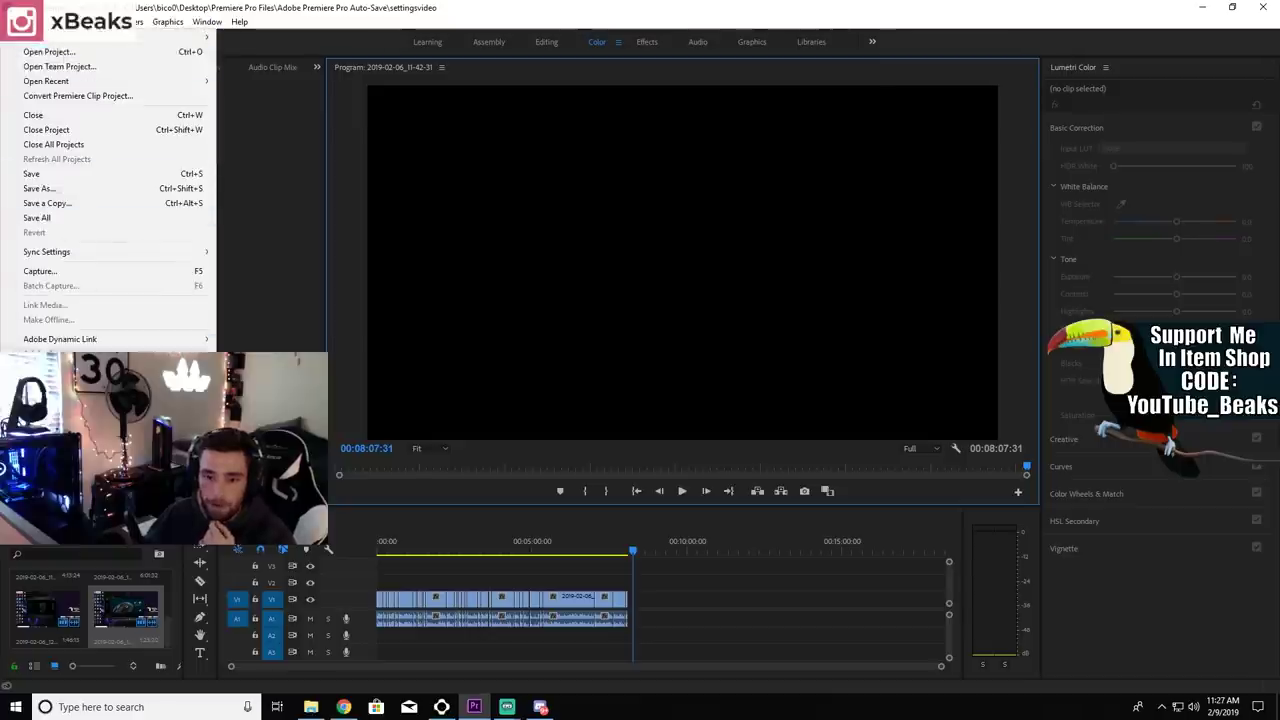
{"action": "mouse_move", "coordinate": [100, 421]}
{"action": "left_click", "coordinate": [280, 421]}
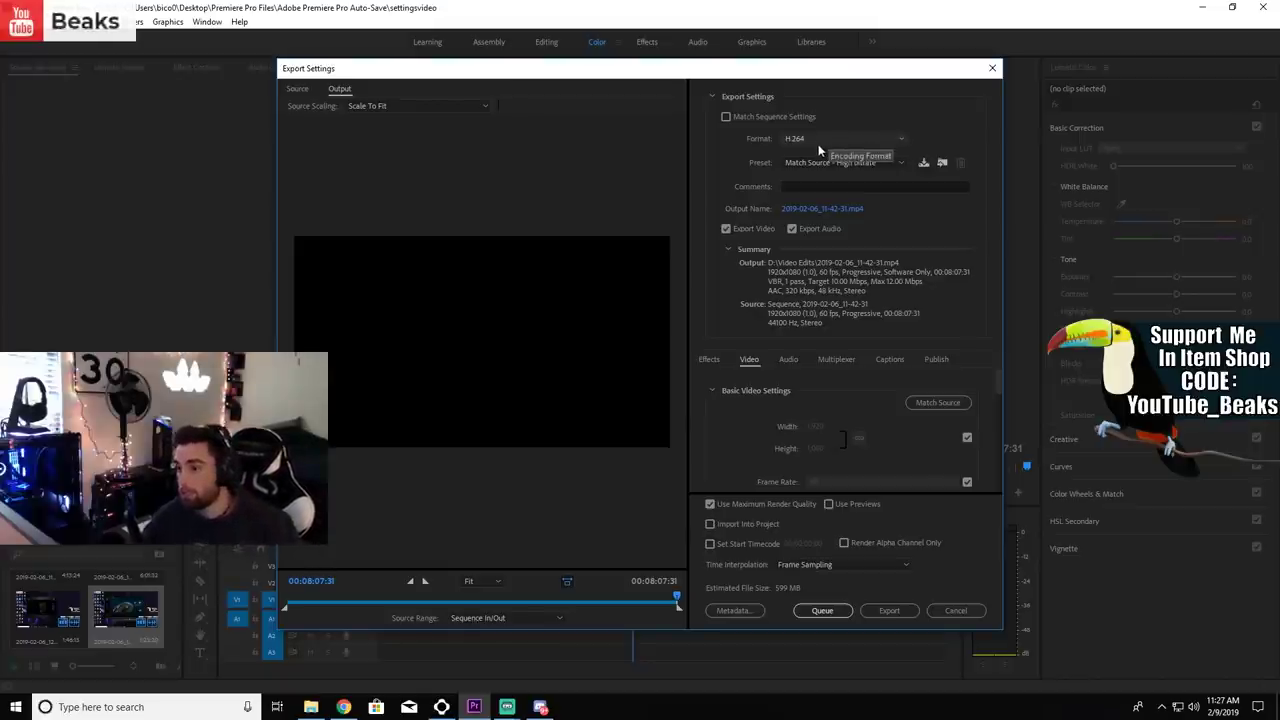
{"action": "left_click", "coordinate": [843, 164]}
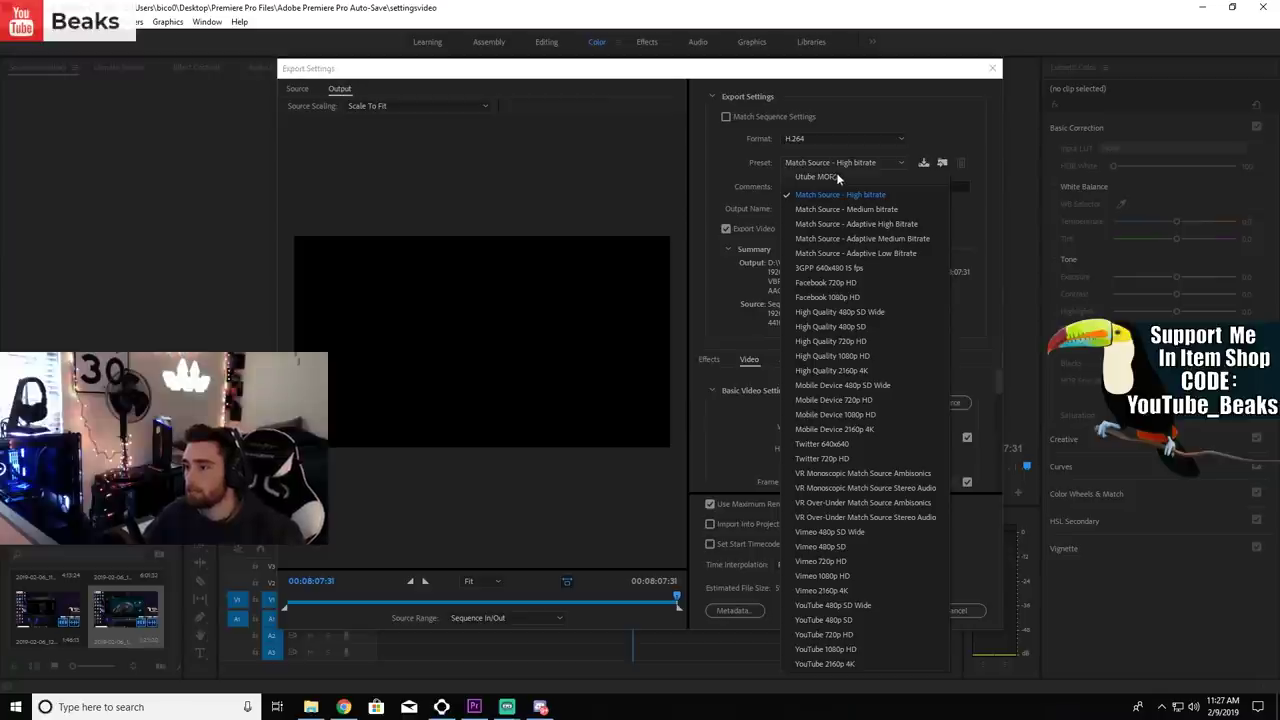
{"action": "left_click", "coordinate": [816, 177]}
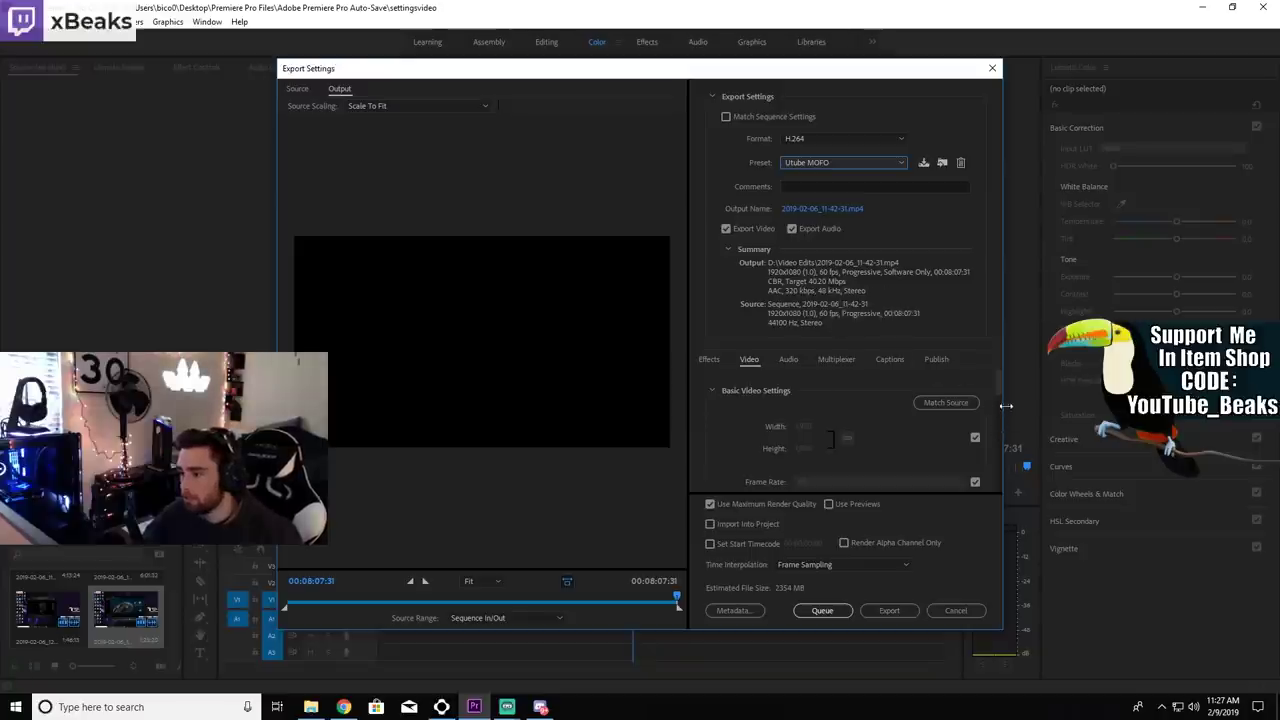
Examine the effects options and the video export settings, from the basic video settings through render depth, bitrate encoding and VR options
{"action": "left_click", "coordinate": [710, 359]}
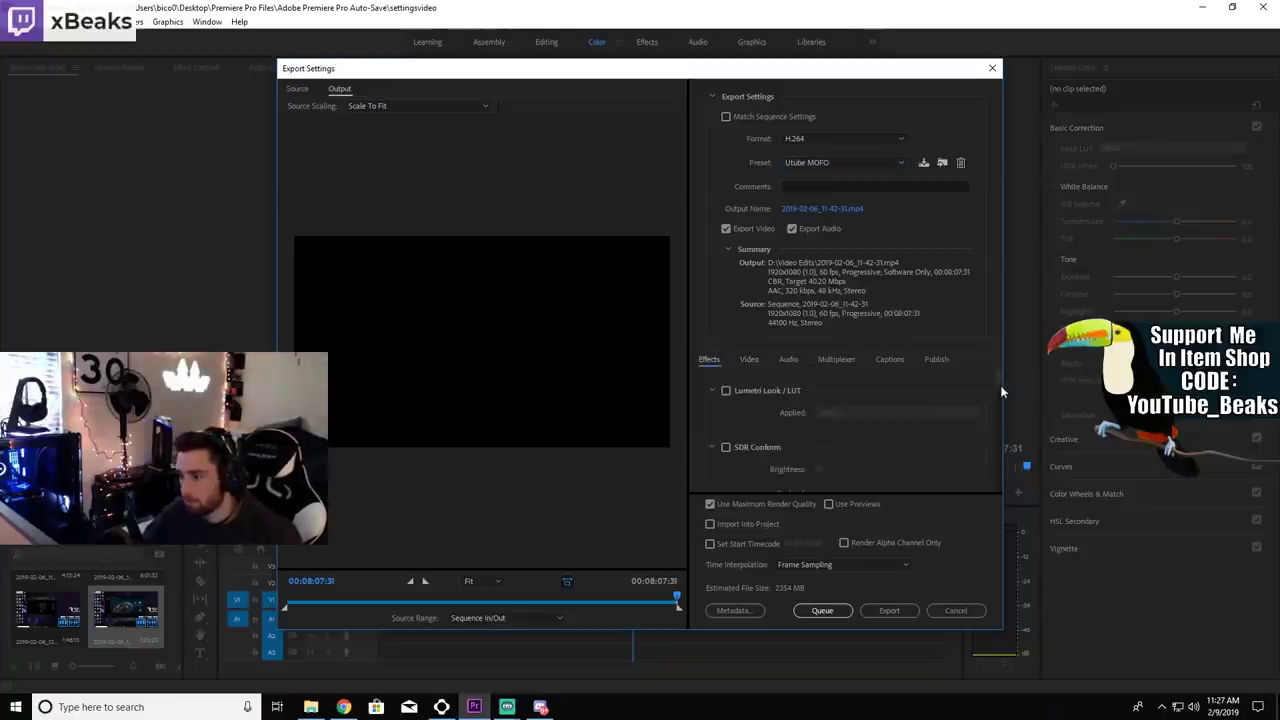
{"action": "left_click_drag", "start_coordinate": [1000, 390], "coordinate": [997, 492]}
{"action": "left_click", "coordinate": [749, 360]}
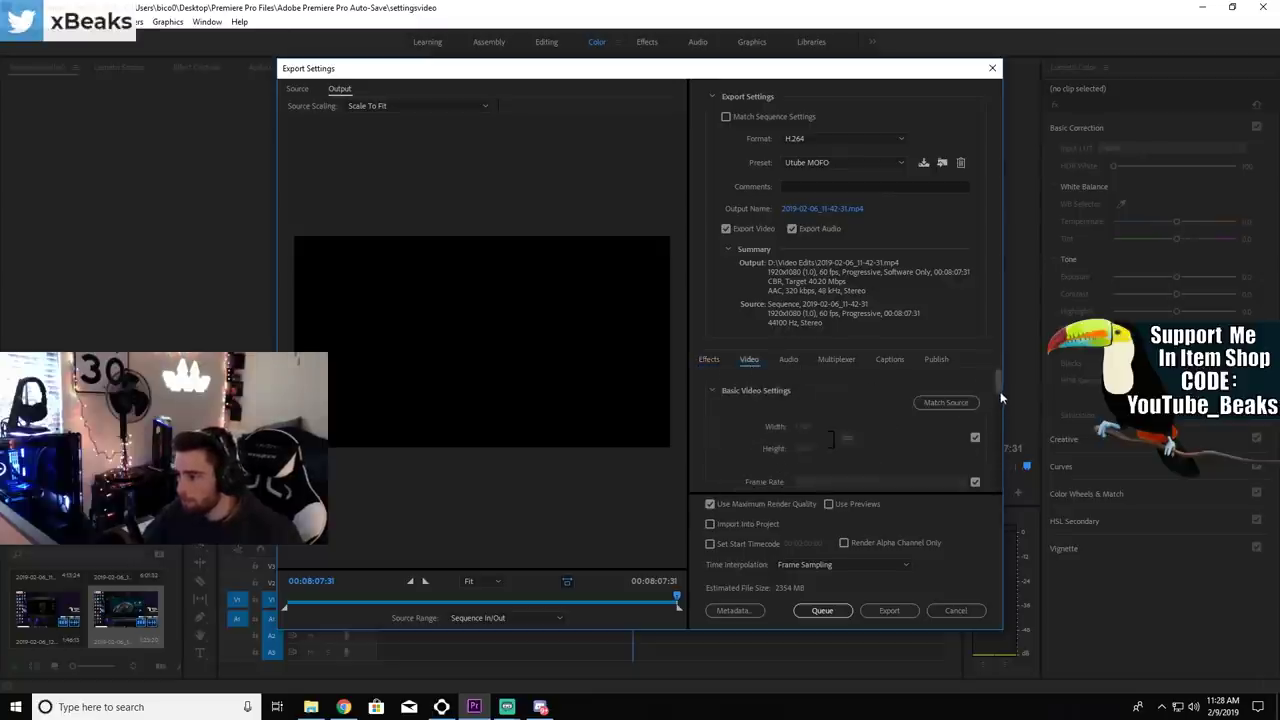
{"action": "left_click_drag", "start_coordinate": [1000, 397], "coordinate": [994, 423]}
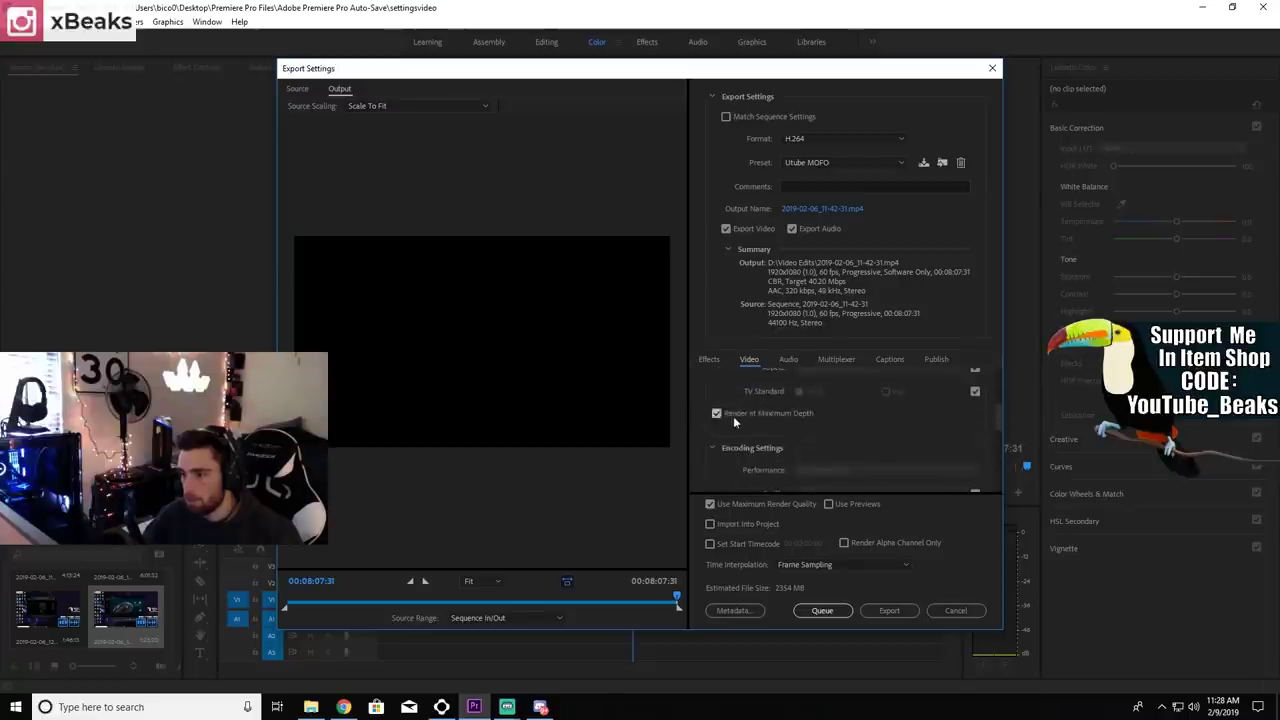
{"action": "left_click_drag", "start_coordinate": [1000, 421], "coordinate": [996, 464]}
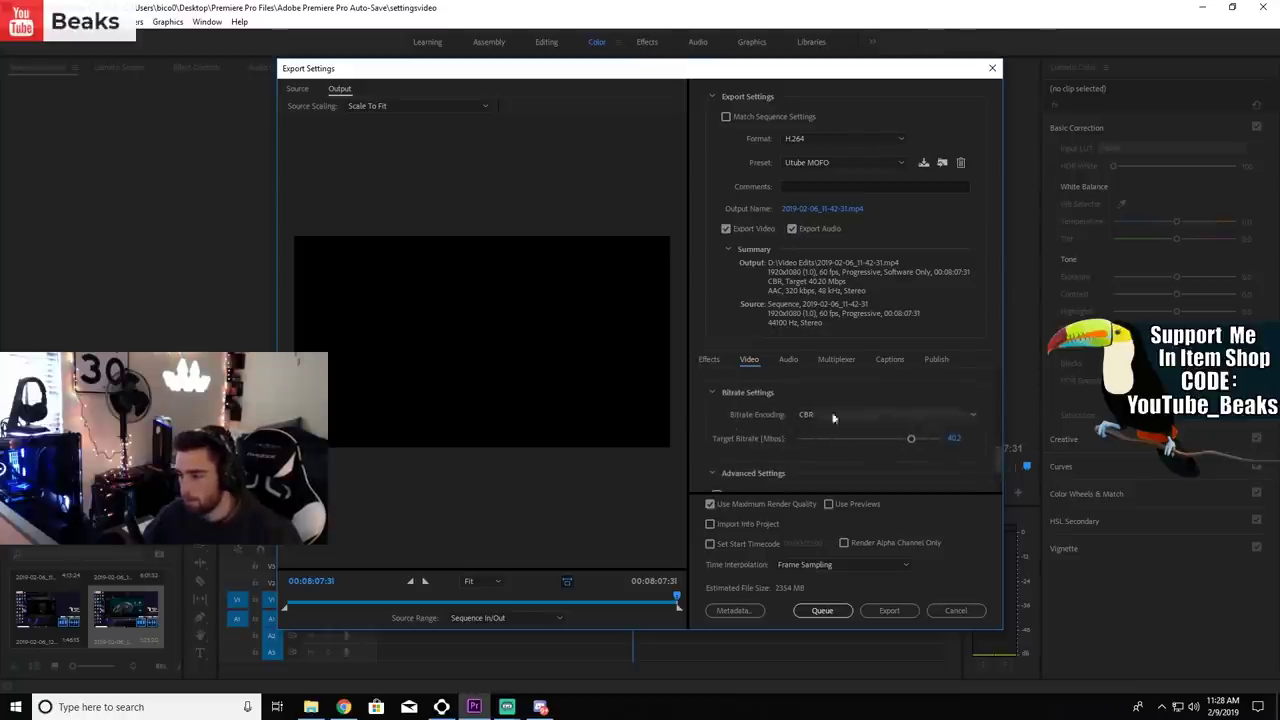
{"action": "left_click_drag", "start_coordinate": [1000, 456], "coordinate": [999, 477]}
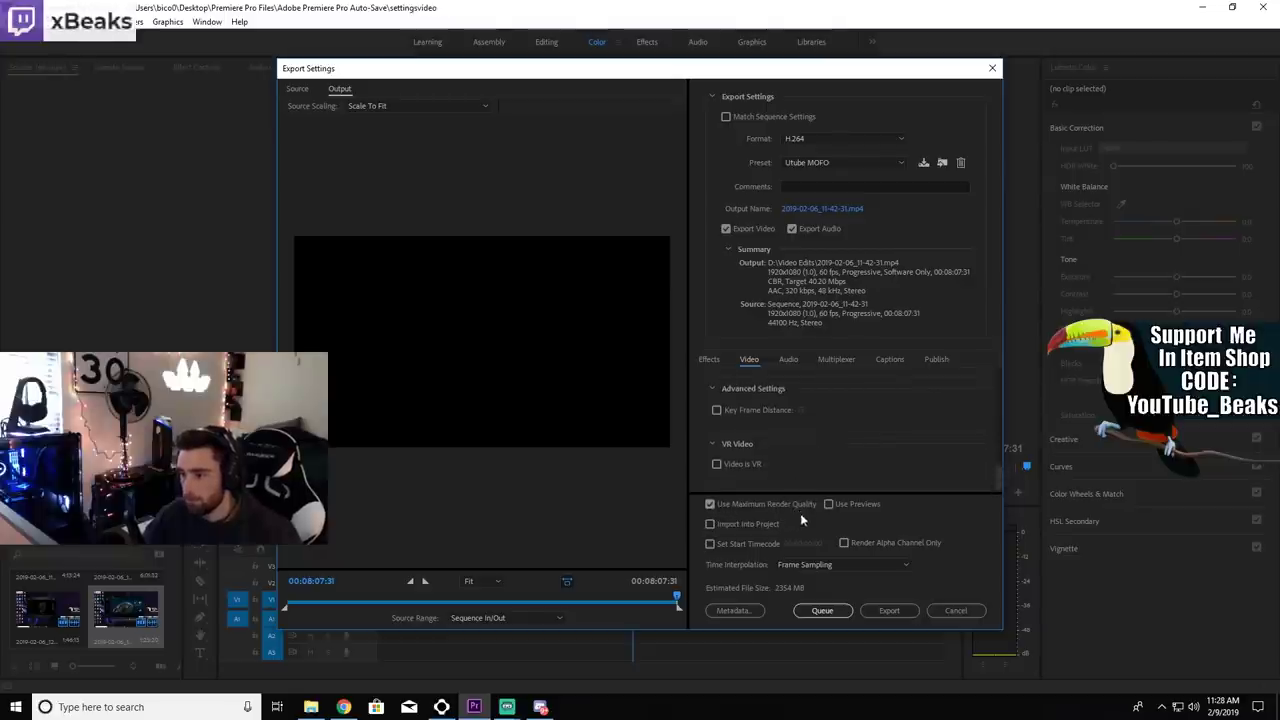
Review the audio format, codec and bitrate settings for the export and open the multiplexer settings
{"action": "left_click", "coordinate": [789, 360]}
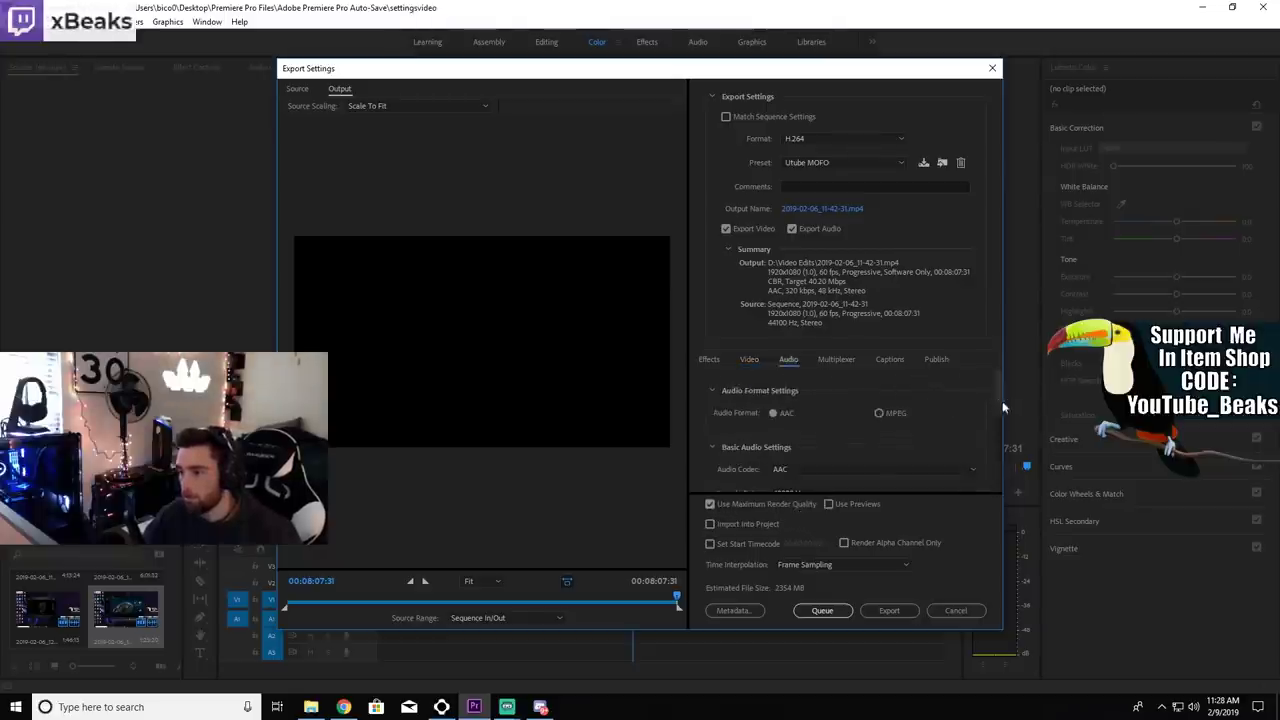
{"action": "left_click_drag", "start_coordinate": [1001, 400], "coordinate": [996, 485]}
{"action": "left_click", "coordinate": [838, 360]}
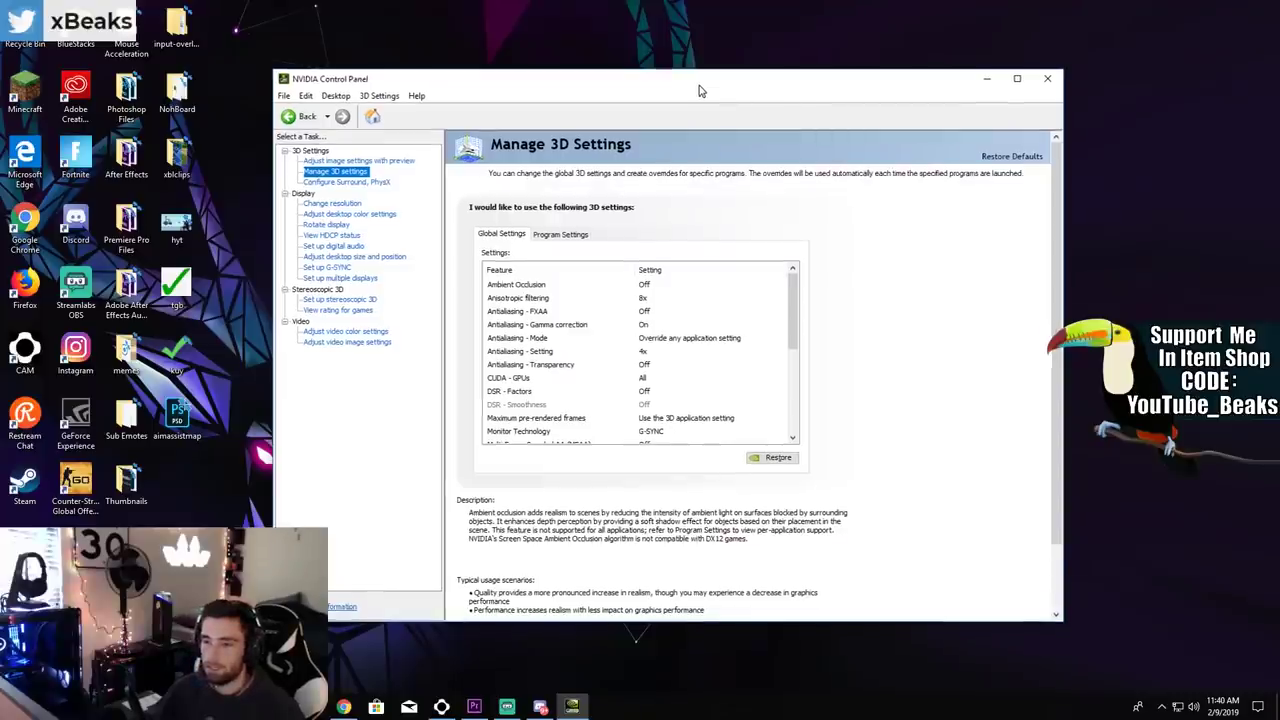
Switch to the NVIDIA Control Panel and look through the whole list of global 3D settings
{"action": "left_click_drag", "start_coordinate": [700, 89], "coordinate": [680, 63]}
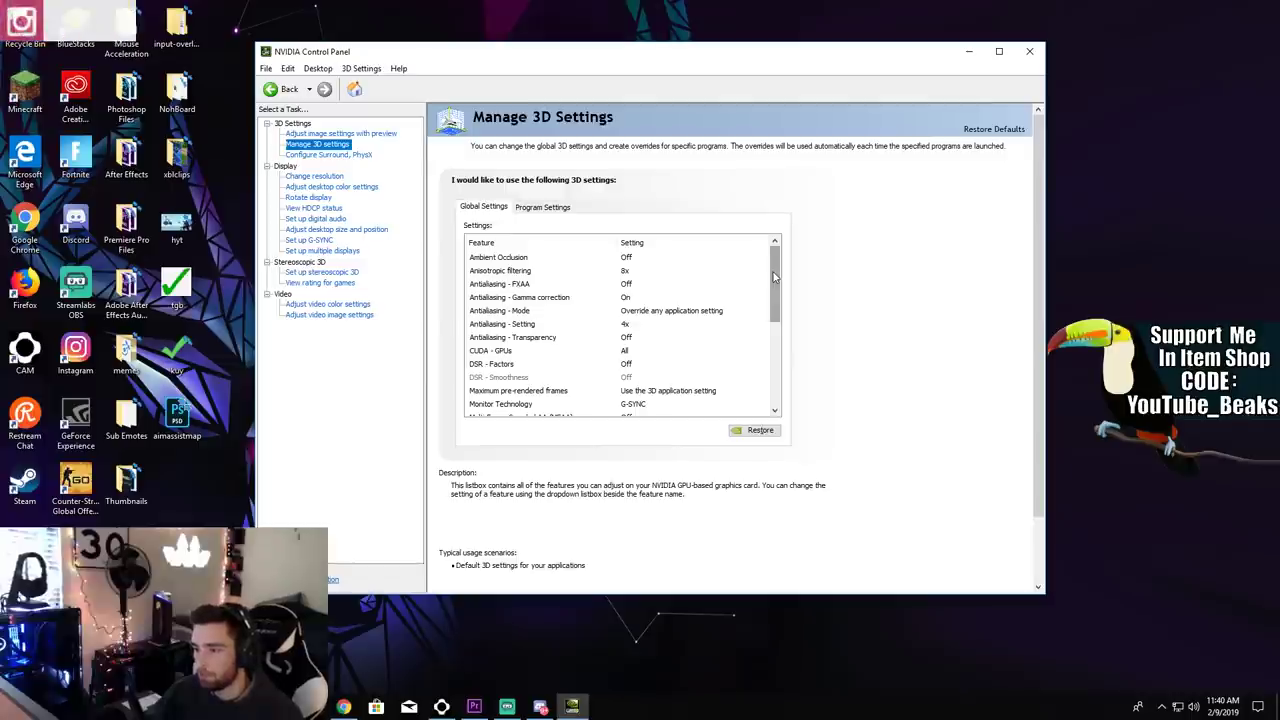
{"action": "left_click_drag", "start_coordinate": [774, 277], "coordinate": [783, 362]}
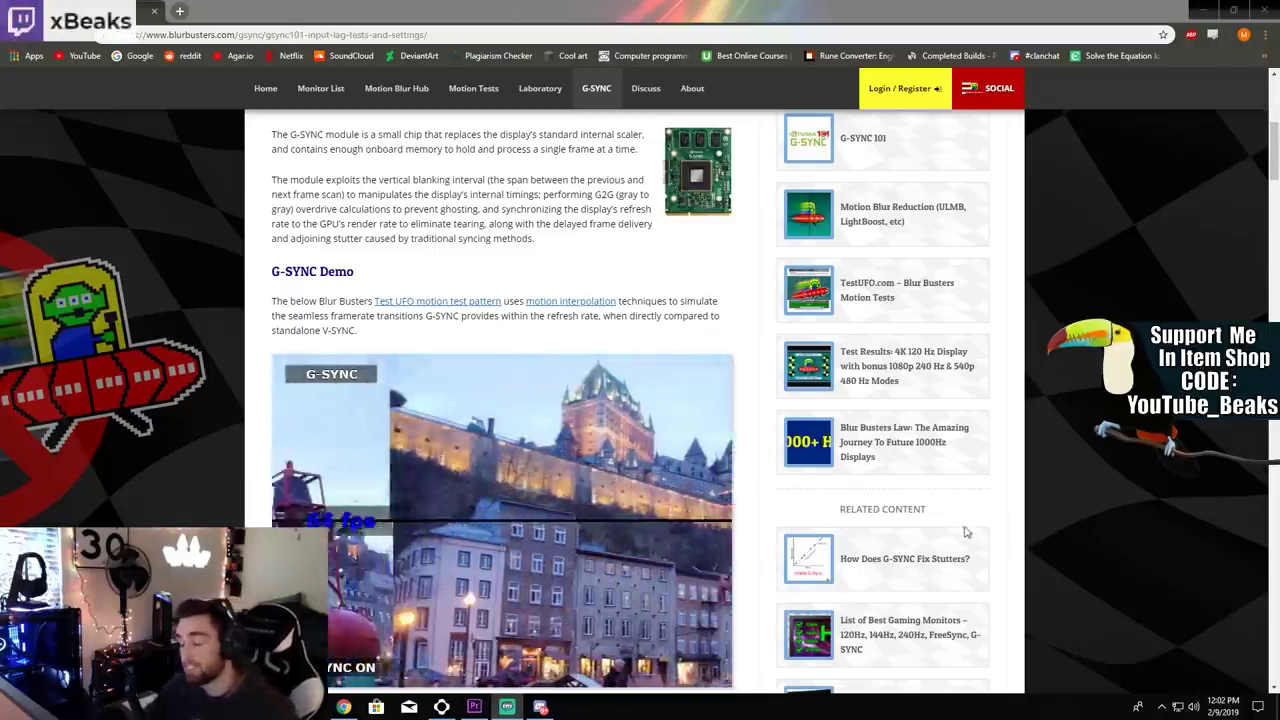
Switch to the Blur Busters G-SYNC 101 article in the browser and view the G-SYNC demo and activation sections
{"action": "mouse_move", "coordinate": [446, 421]}
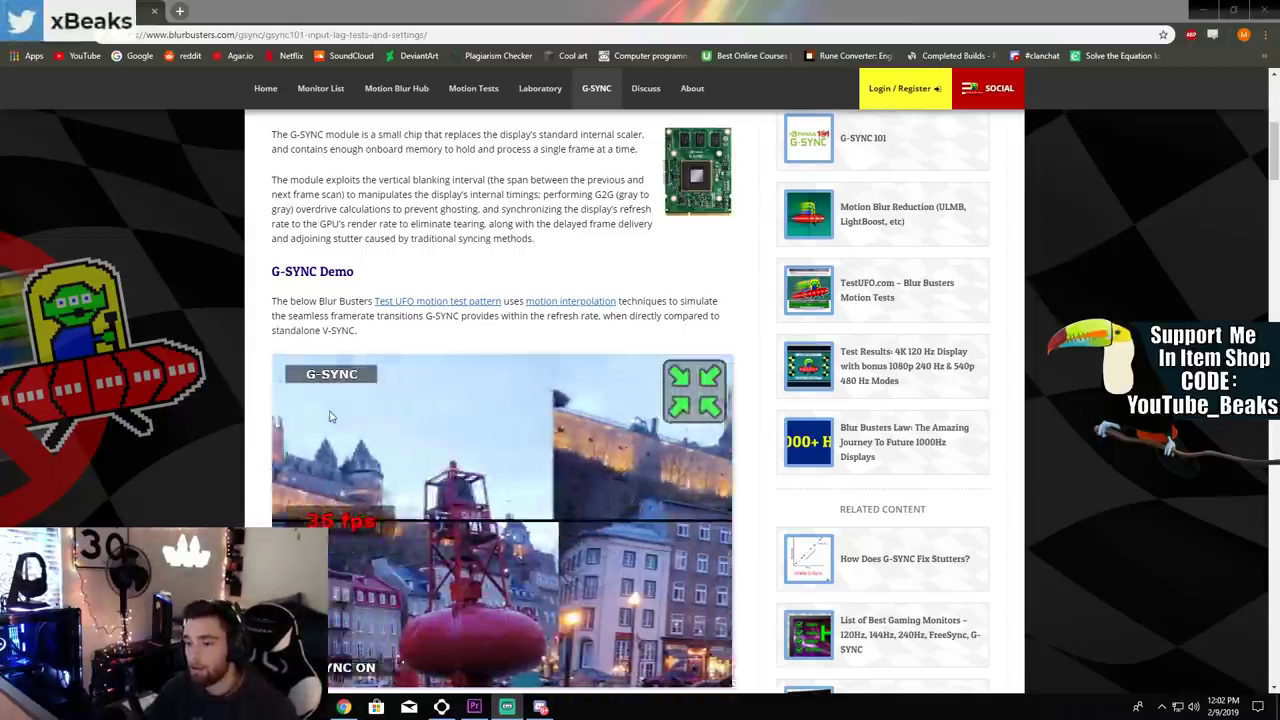
{"action": "mouse_move", "coordinate": [332, 415]}
{"action": "scroll", "coordinate": [332, 415], "scroll_direction": "down", "scroll_amount": 2}
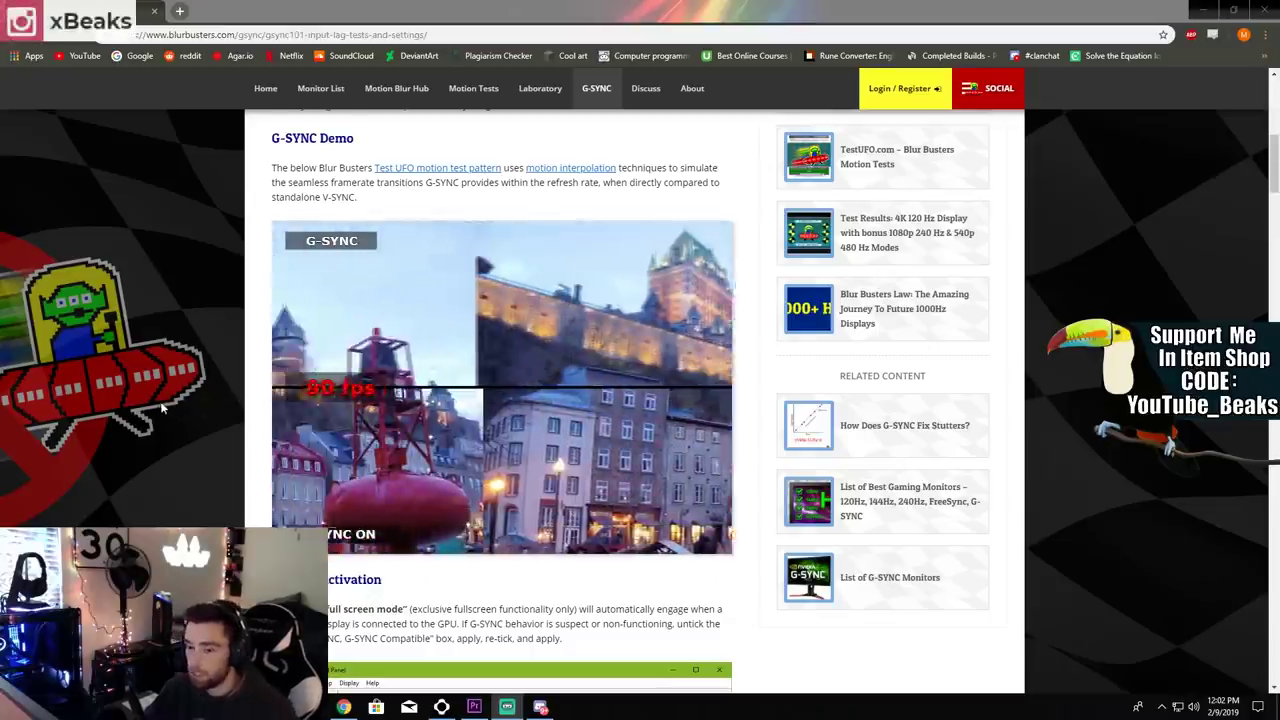
{"action": "scroll", "coordinate": [210, 404], "scroll_direction": "down", "scroll_amount": 1}
{"action": "scroll", "coordinate": [215, 395], "scroll_direction": "up", "scroll_amount": 10}
Open article section 6, G-SYNC vs. V-SYNC OFF w/FPS Limit, and examine the Overwatch input latency chart for 240Hz
{"action": "left_click", "coordinate": [330, 257]}
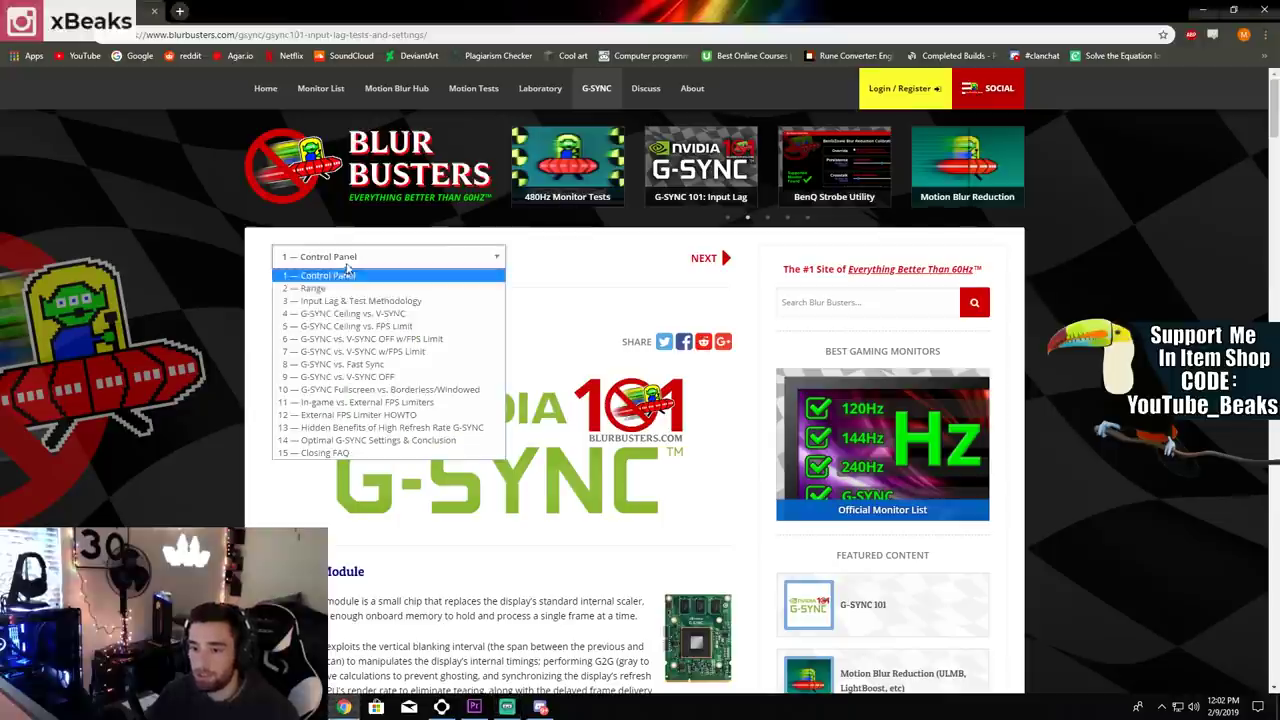
{"action": "left_click", "coordinate": [394, 338]}
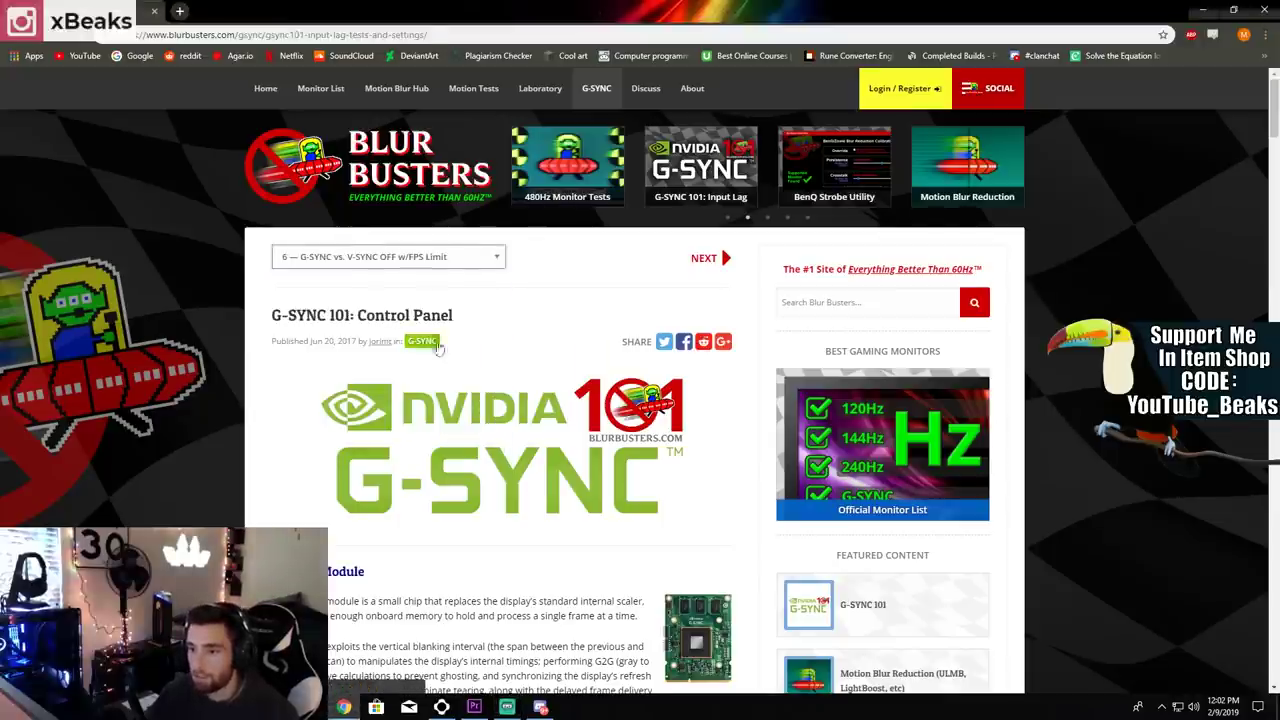
{"action": "scroll", "coordinate": [543, 367], "scroll_direction": "down", "scroll_amount": 3}
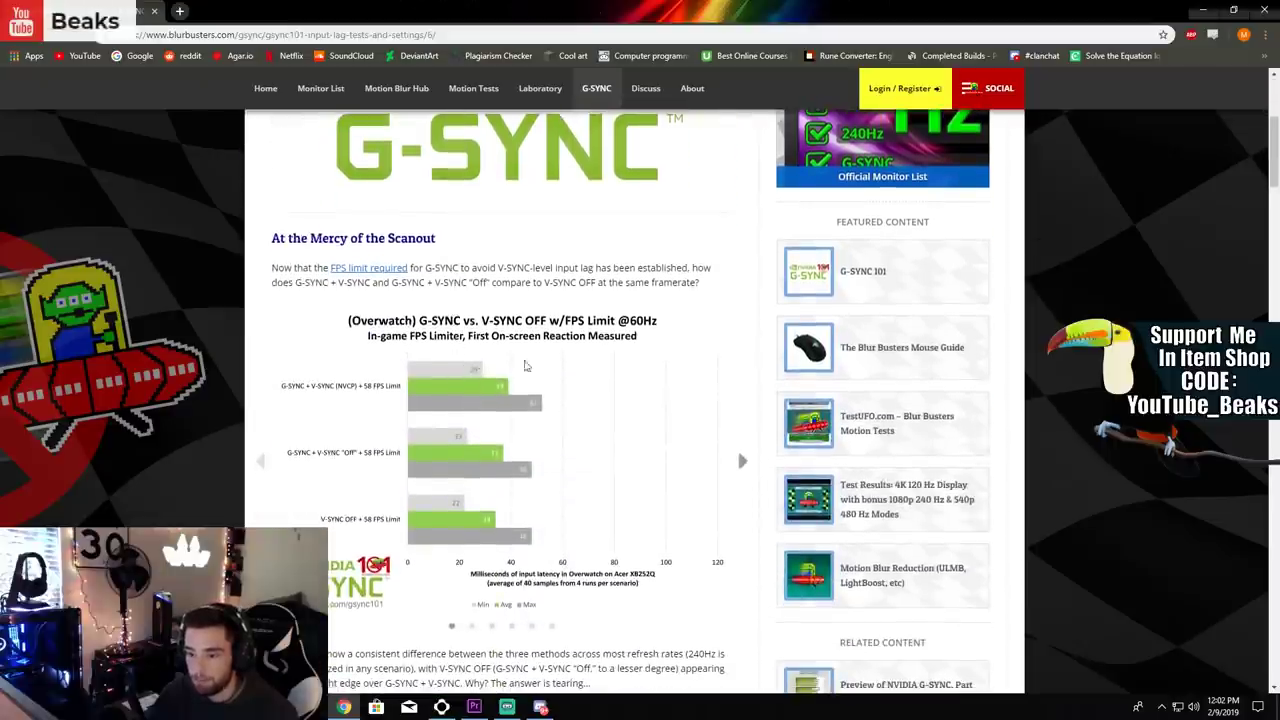
{"action": "left_click", "coordinate": [741, 464]}
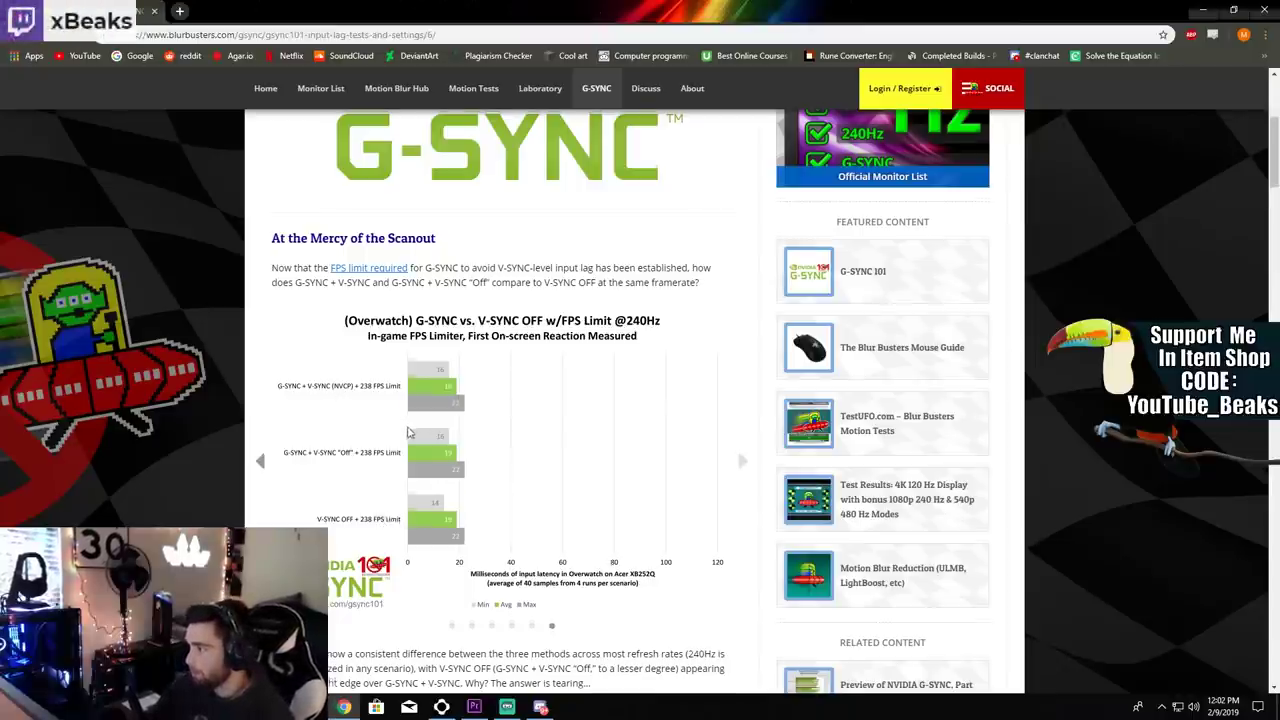
{"action": "scroll", "coordinate": [380, 480], "scroll_direction": "down", "scroll_amount": 1}
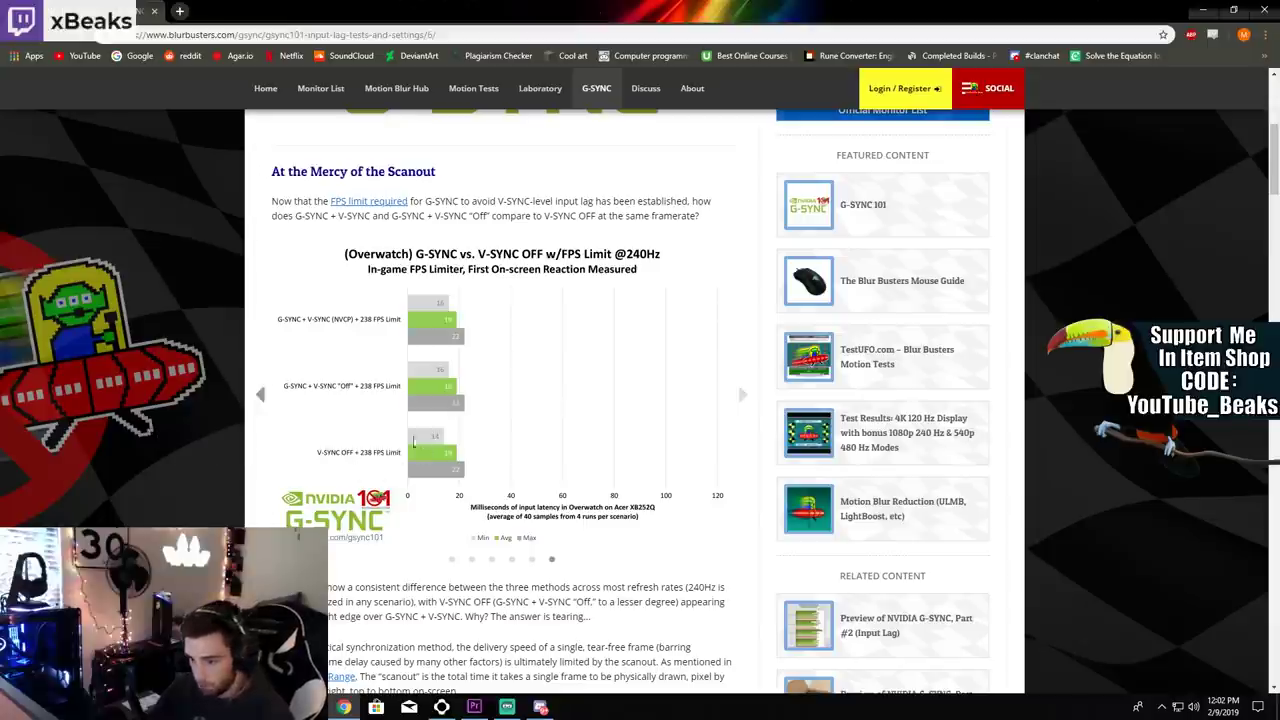